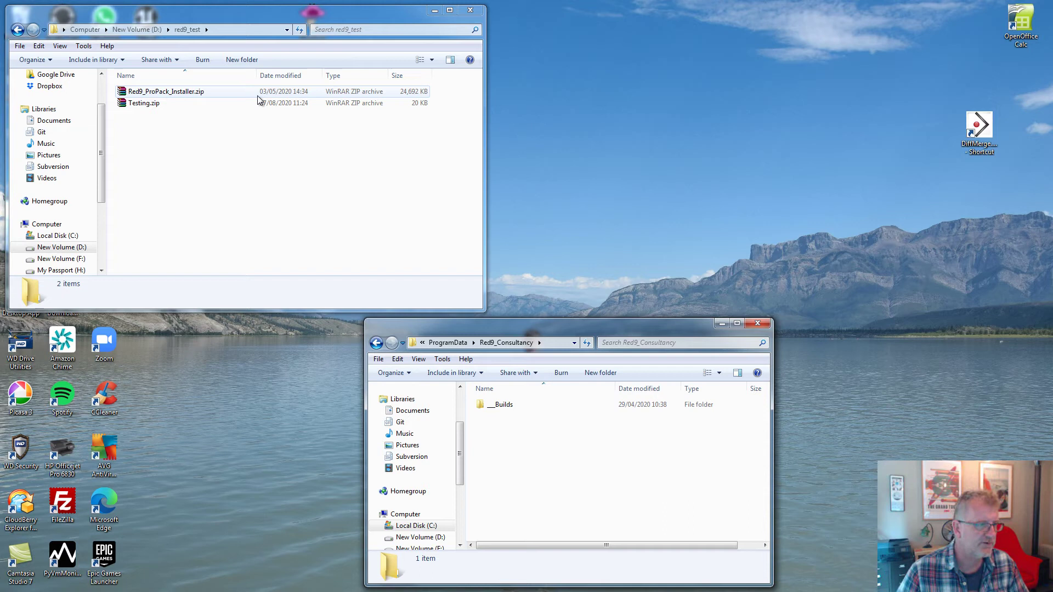
# Extract Red9_ProPack_Installer.zip in place and run Installer.exe from the extracted folder.
pyautogui.click(190, 93)
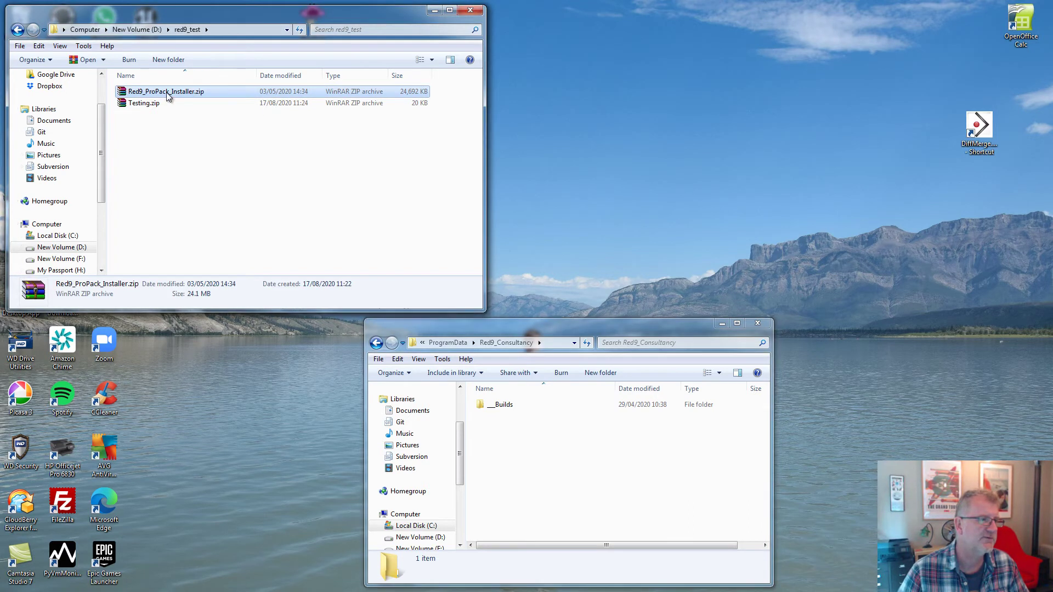
pyautogui.rightClick(174, 94)
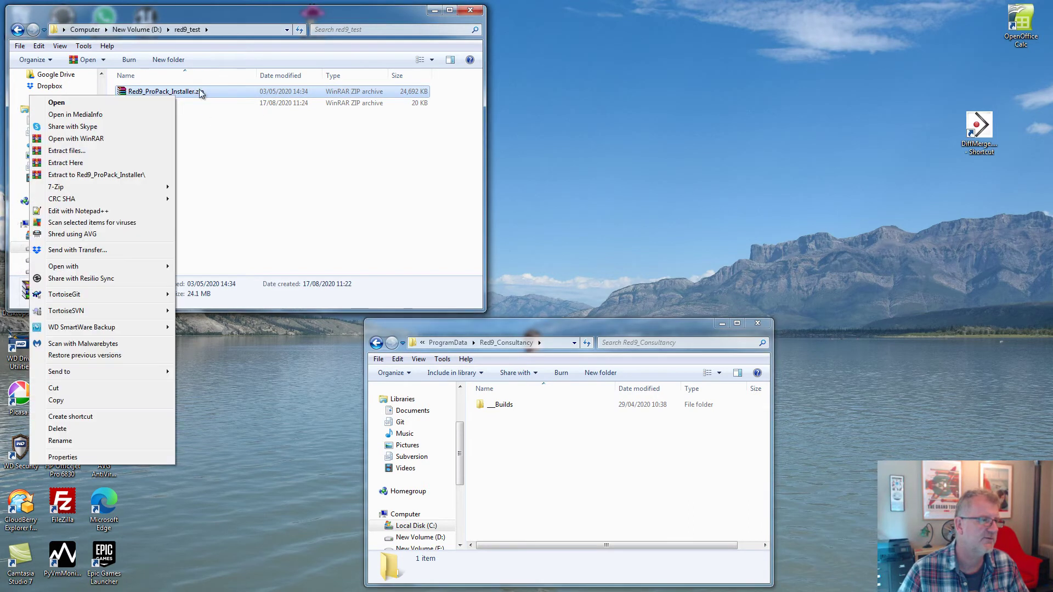
pyautogui.click(104, 163)
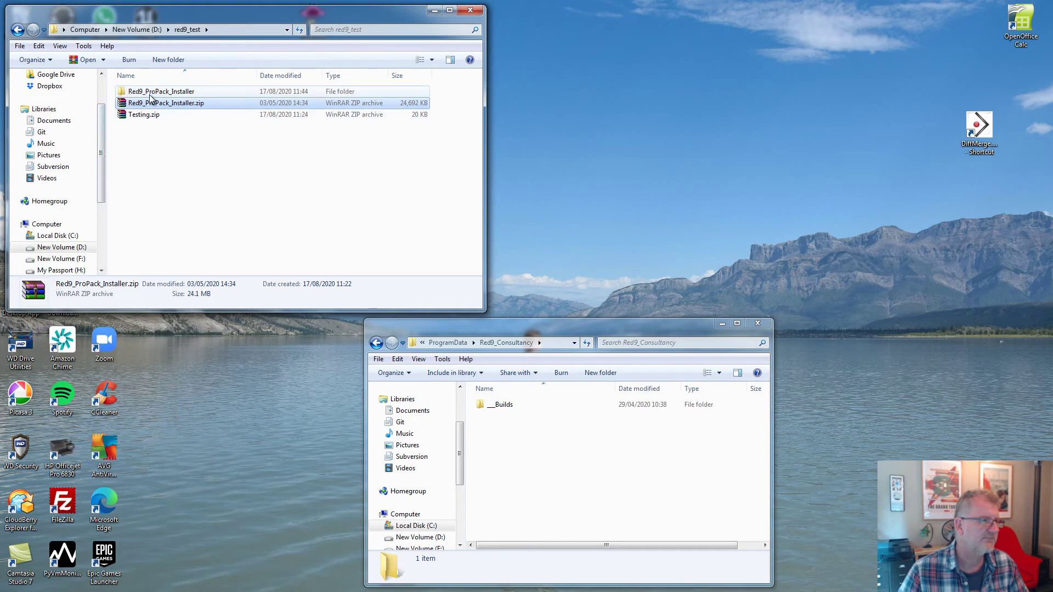
pyautogui.doubleClick(151, 92)
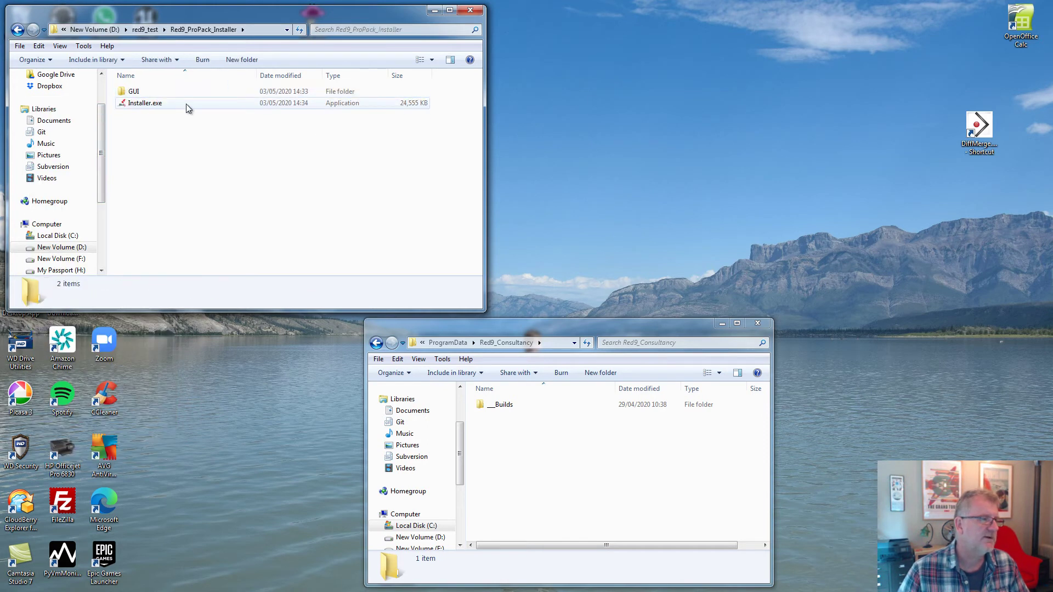
pyautogui.doubleClick(143, 104)
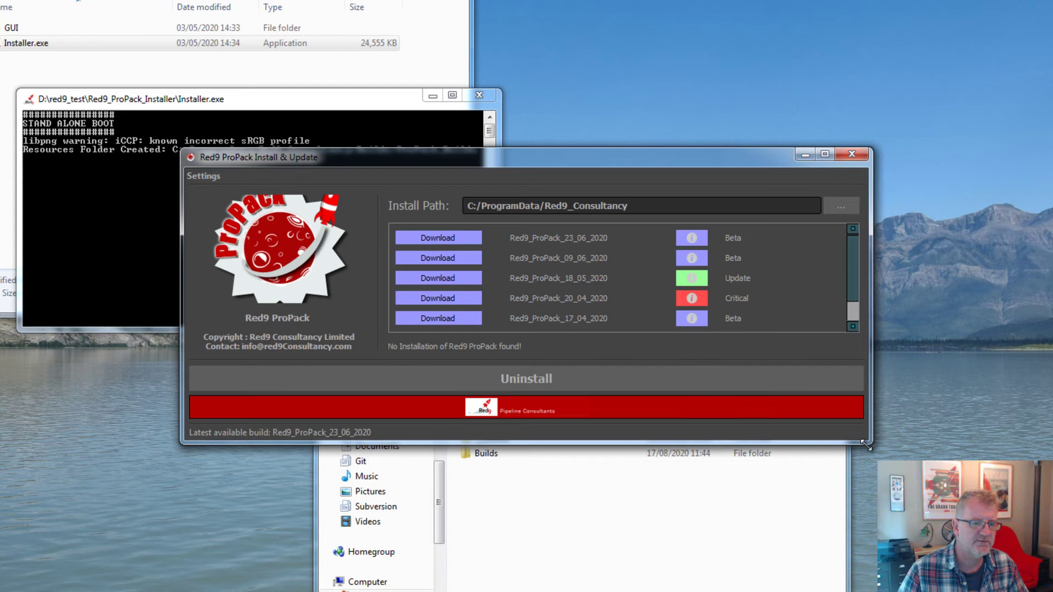
# Download and install build Red9_ProPack_23_06_2020, accepting its licence, then close the installer.
pyautogui.moveTo(865, 445); pyautogui.dragTo(862, 521)
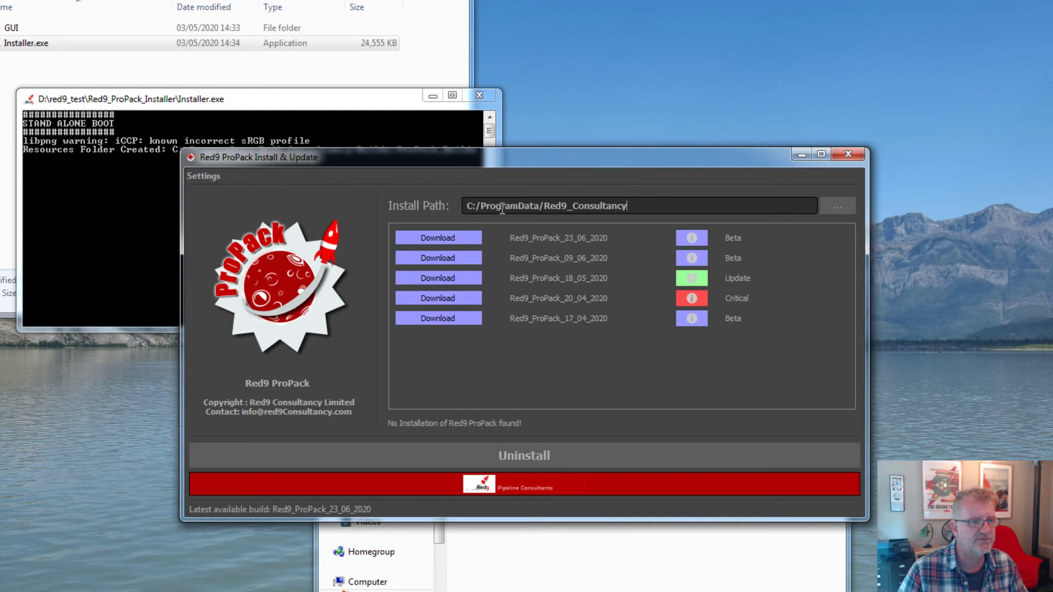
pyautogui.click(446, 237)
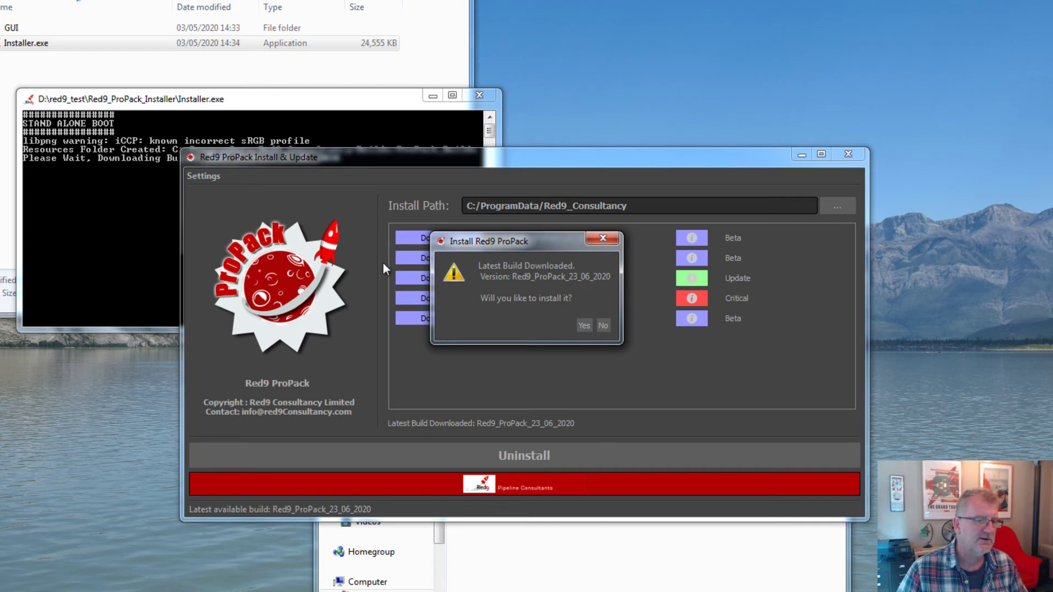
pyautogui.click(585, 326)
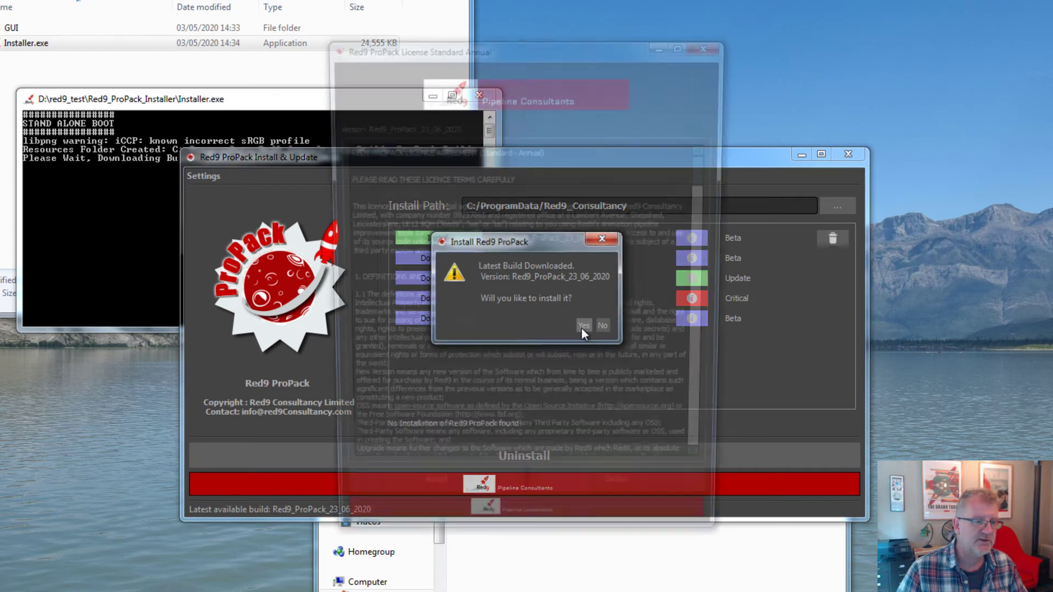
pyautogui.moveTo(710, 189); pyautogui.dragTo(719, 100)
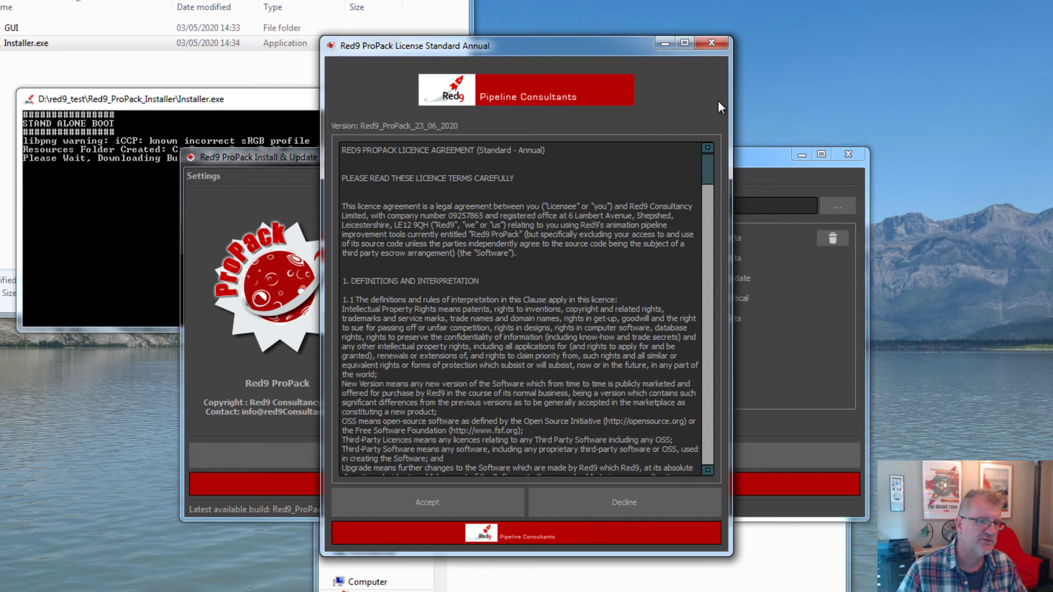
pyautogui.click(441, 496)
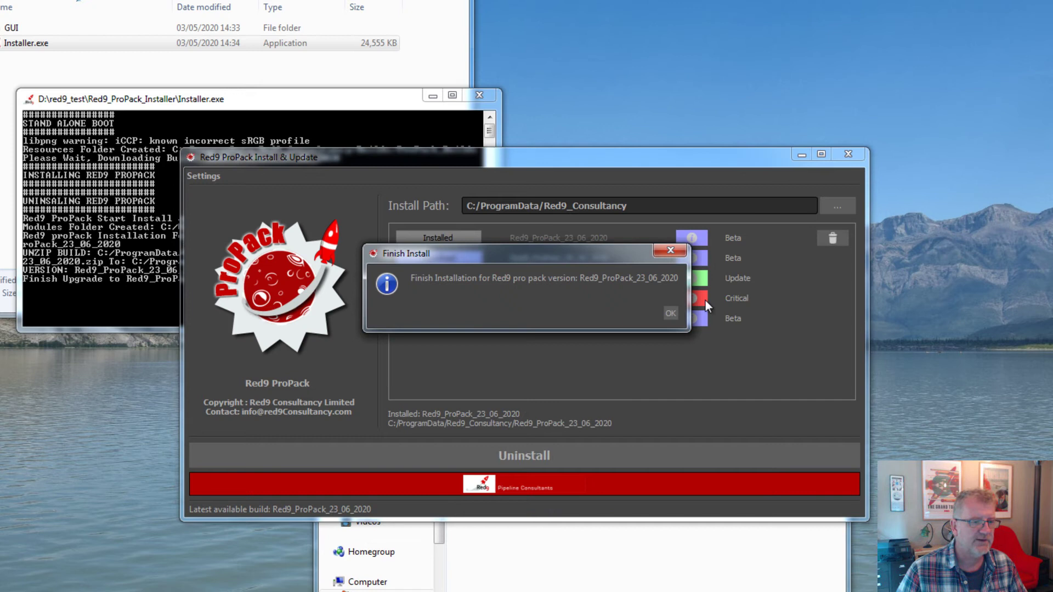
pyautogui.click(670, 313)
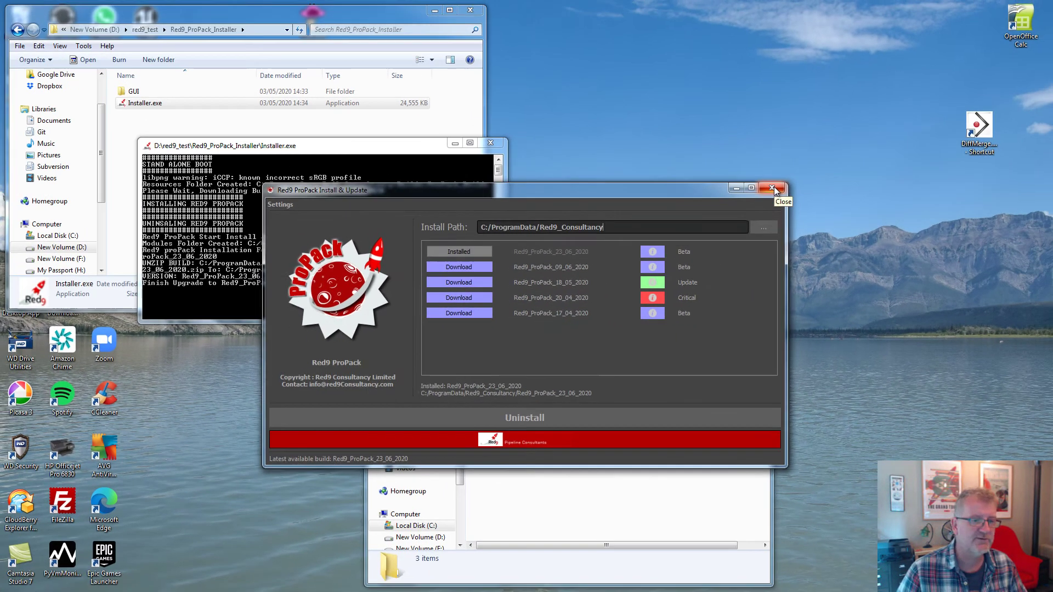
pyautogui.click(845, 155)
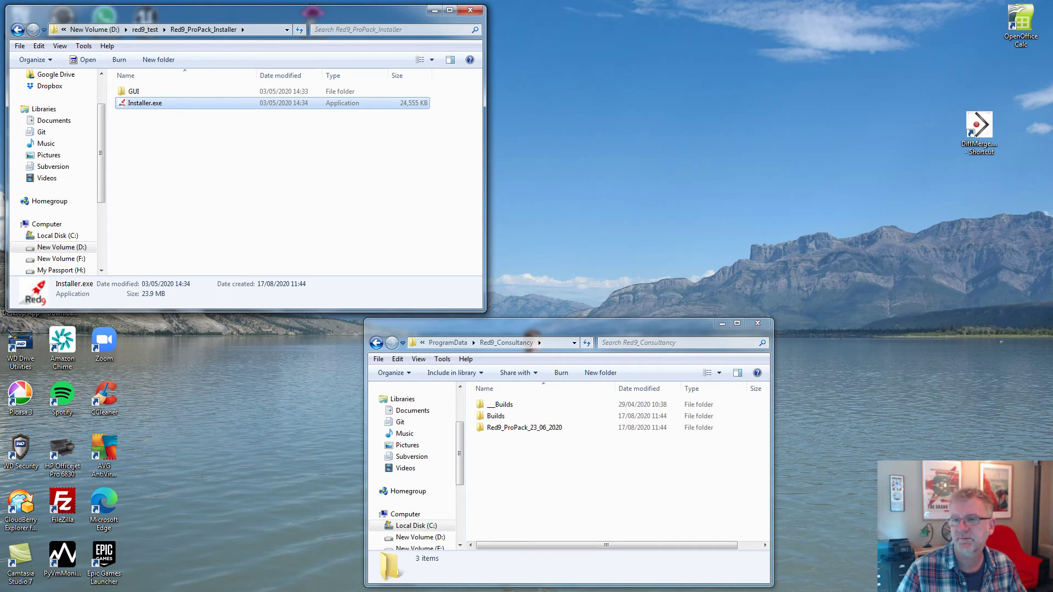
pyautogui.click(592, 491)
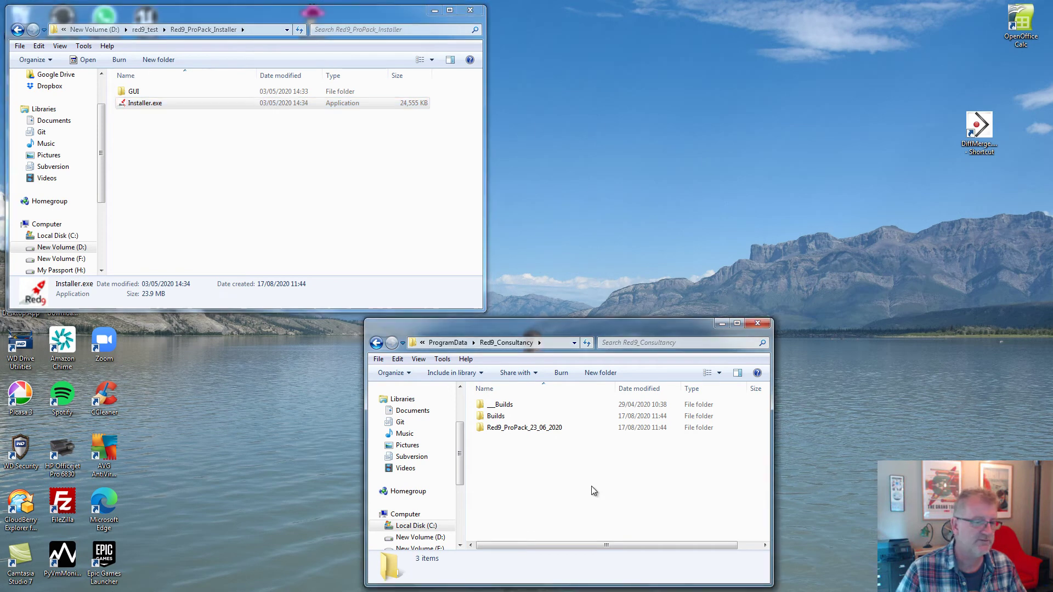
pyautogui.click(565, 345)
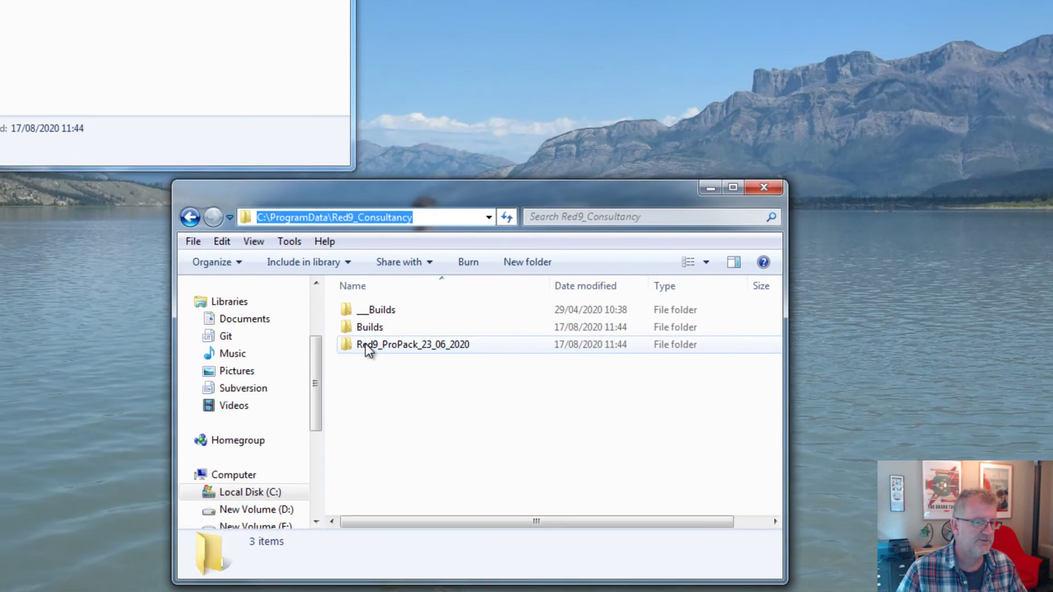
pyautogui.doubleClick(388, 328)
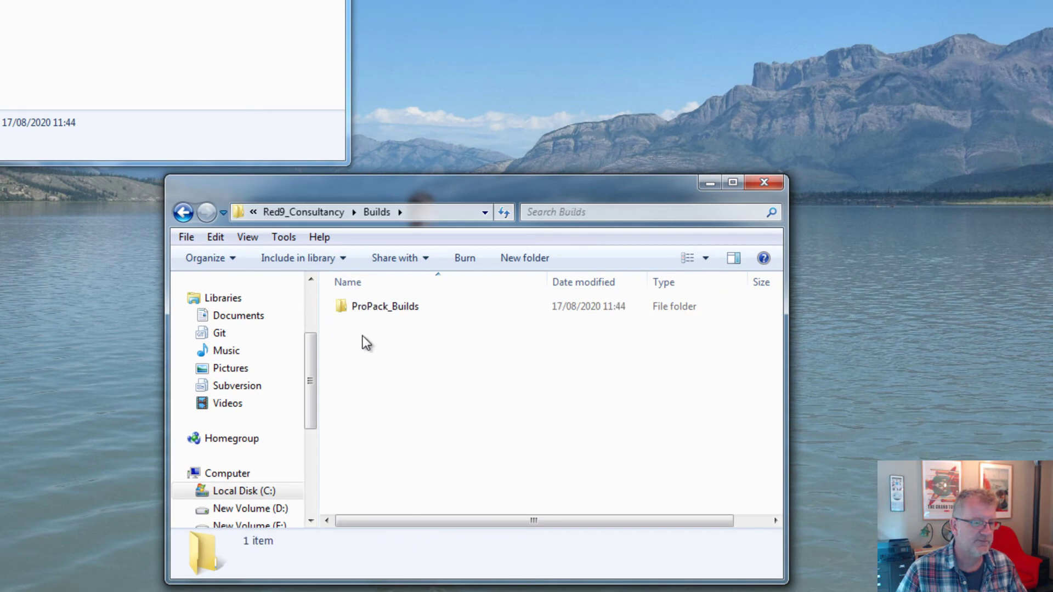
pyautogui.doubleClick(384, 307)
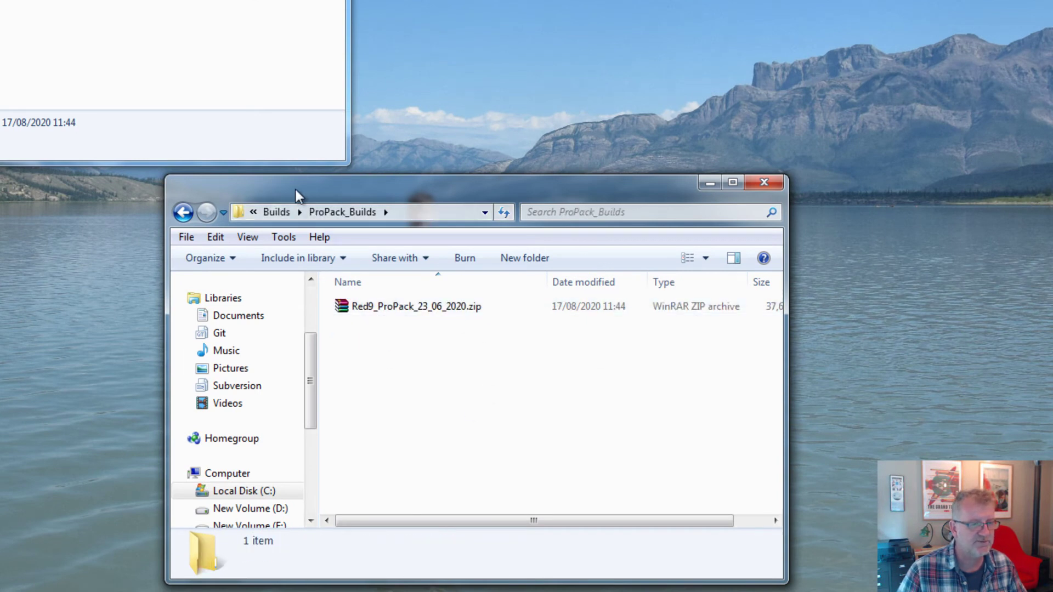
pyautogui.click(279, 213)
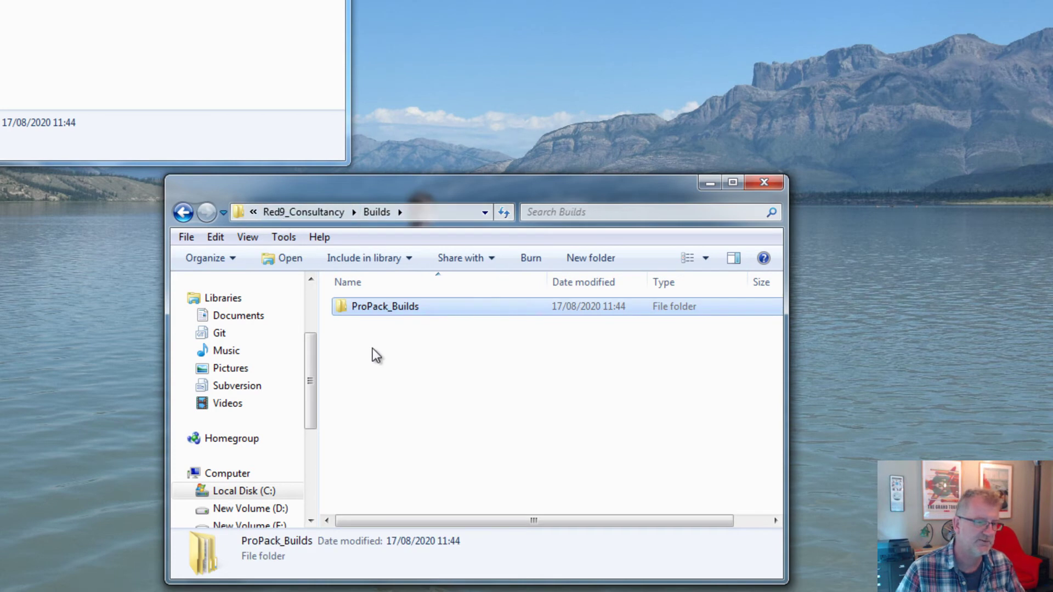
pyautogui.click(303, 213)
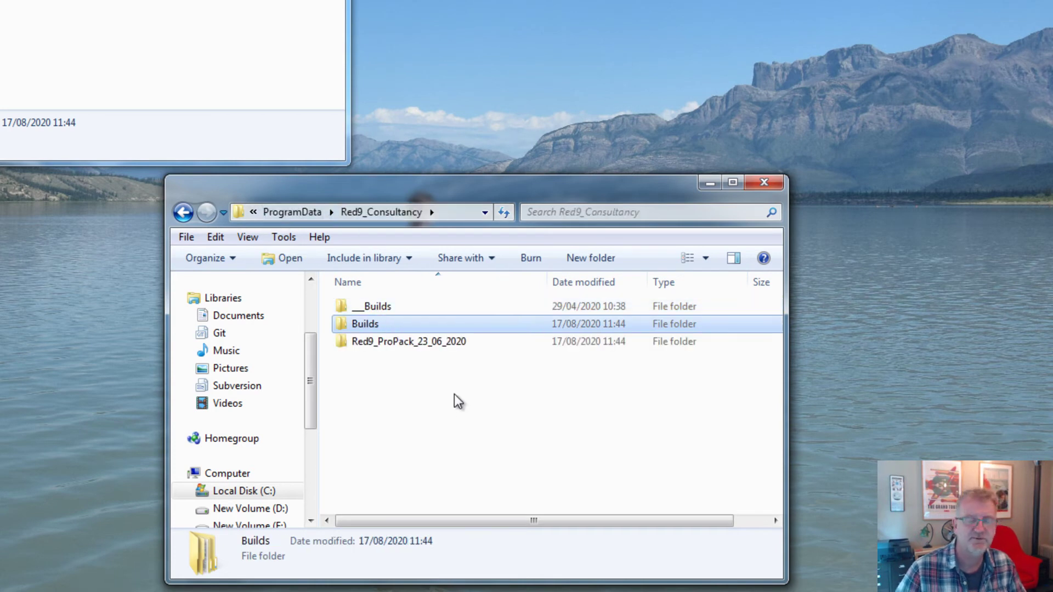
pyautogui.click(397, 345)
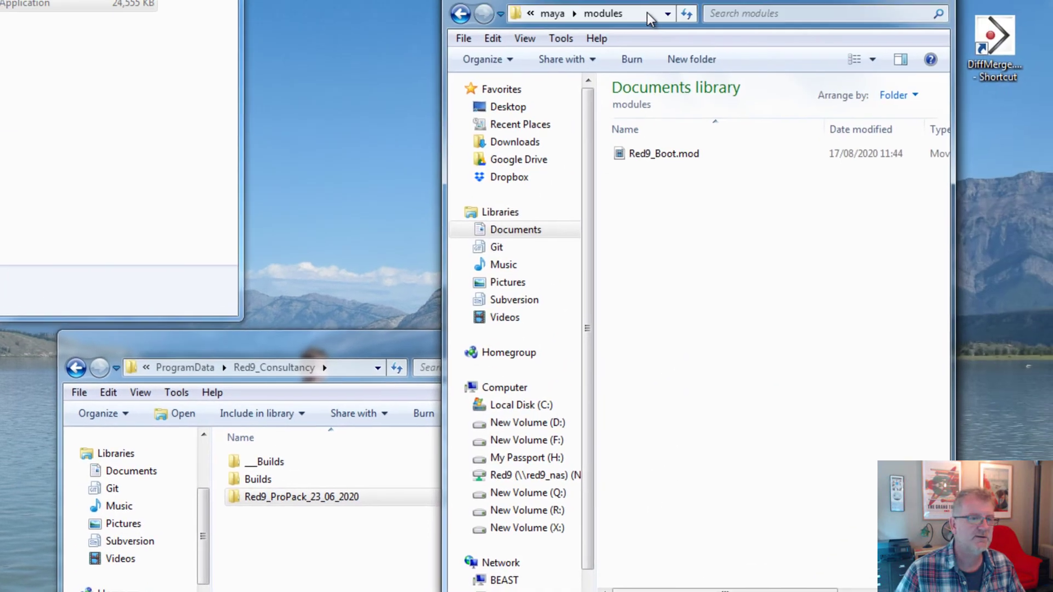
# Open Red9_Boot.mod in Notepad++ and confirm its path points to Red9_ProPack_23_06_2020, then close the modules folder.
pyautogui.click(581, 20)
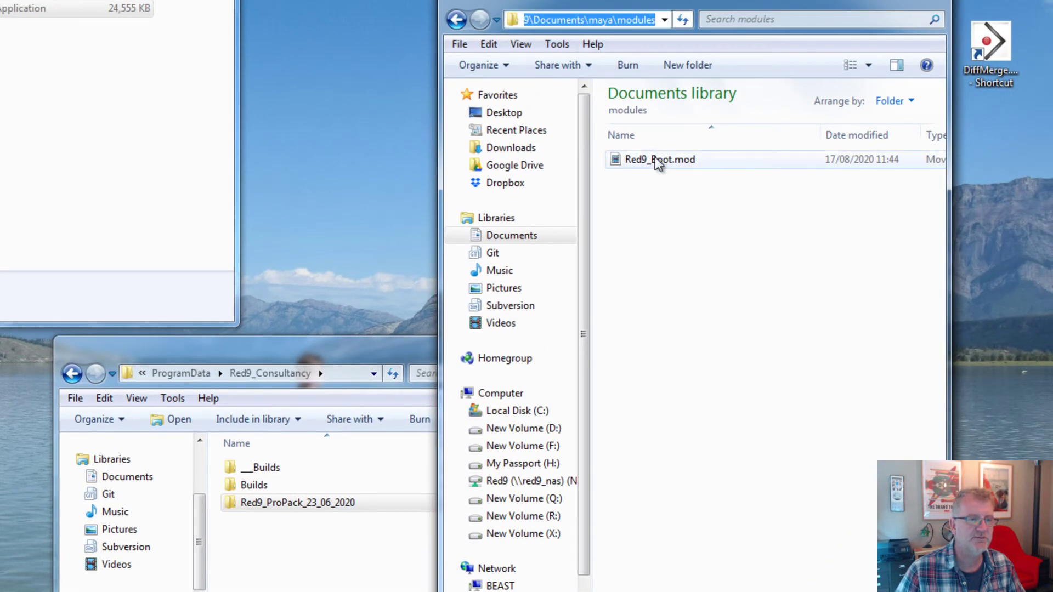
pyautogui.click(269, 500)
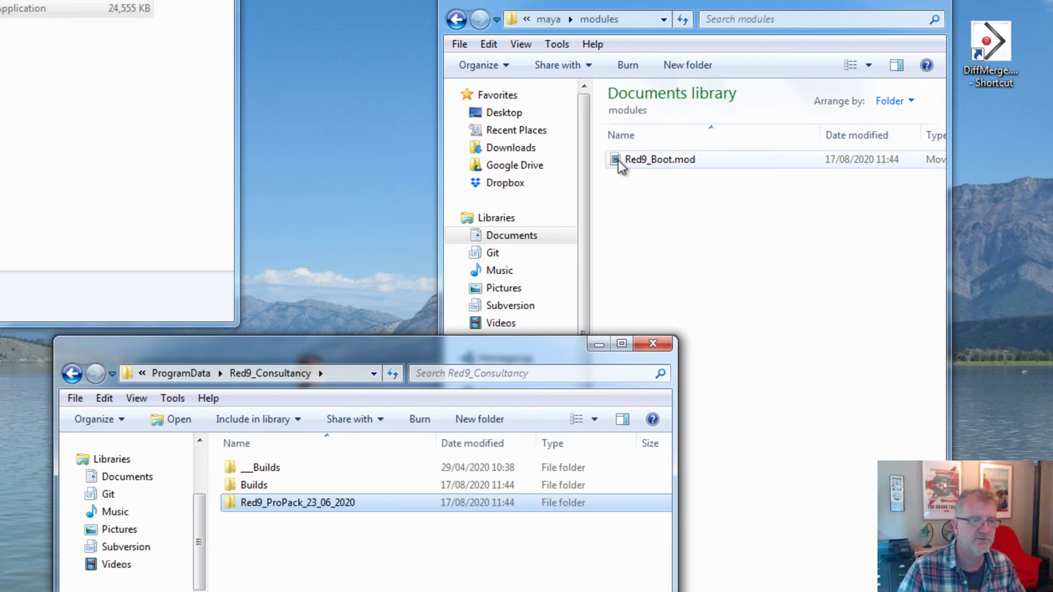
pyautogui.click(640, 163)
pyautogui.rightClick(640, 163)
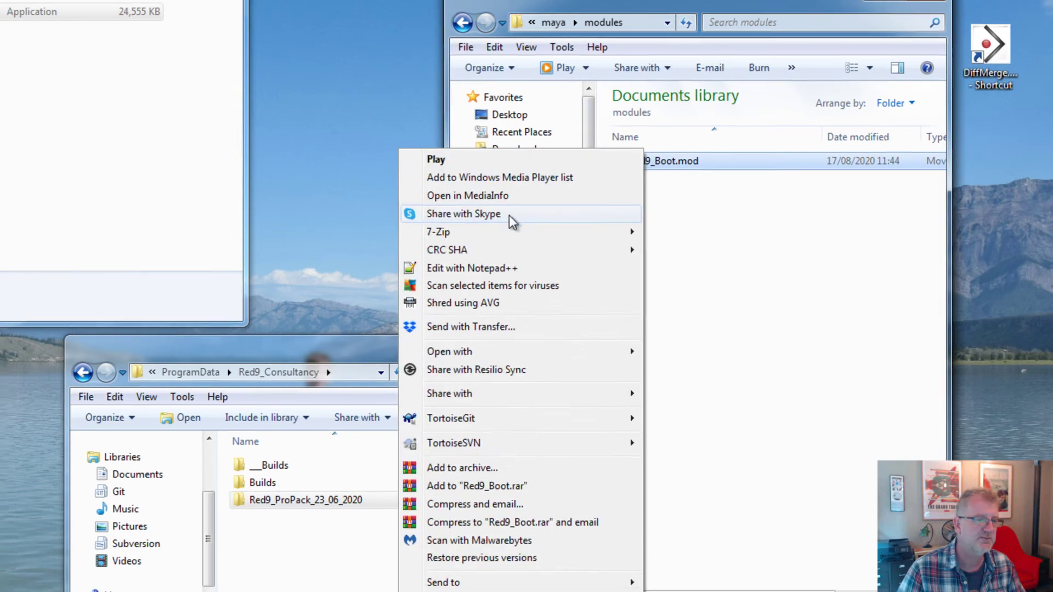
pyautogui.click(521, 332)
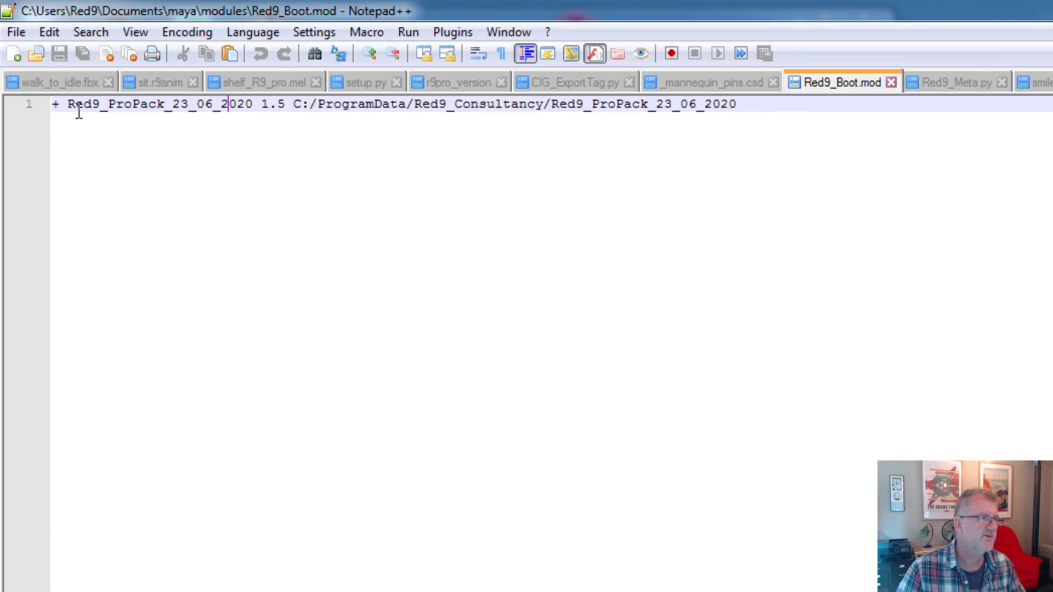
pyautogui.moveTo(736, 104); pyautogui.dragTo(52, 105)
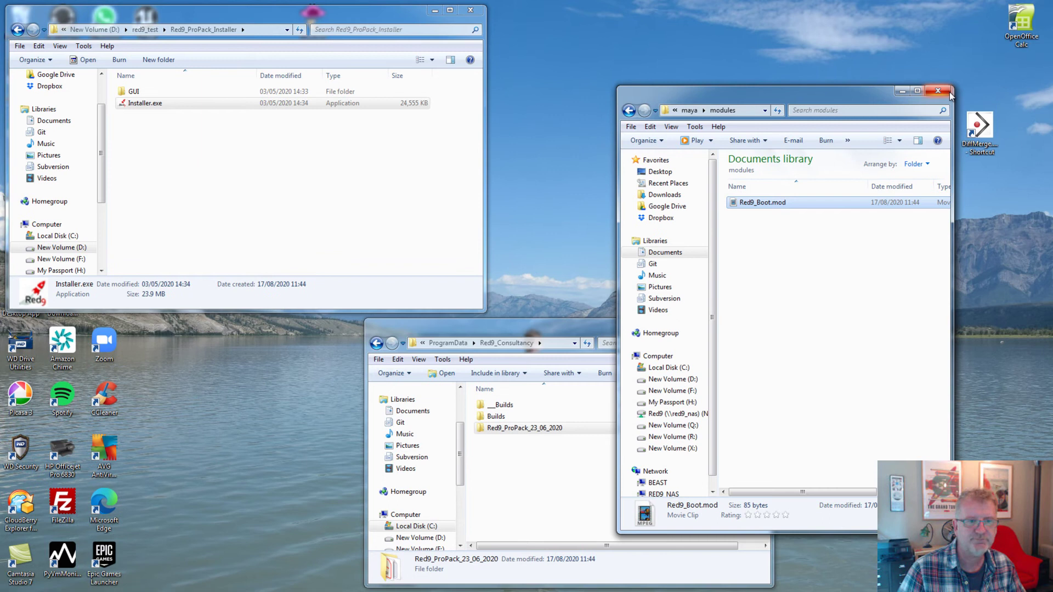
pyautogui.click(938, 91)
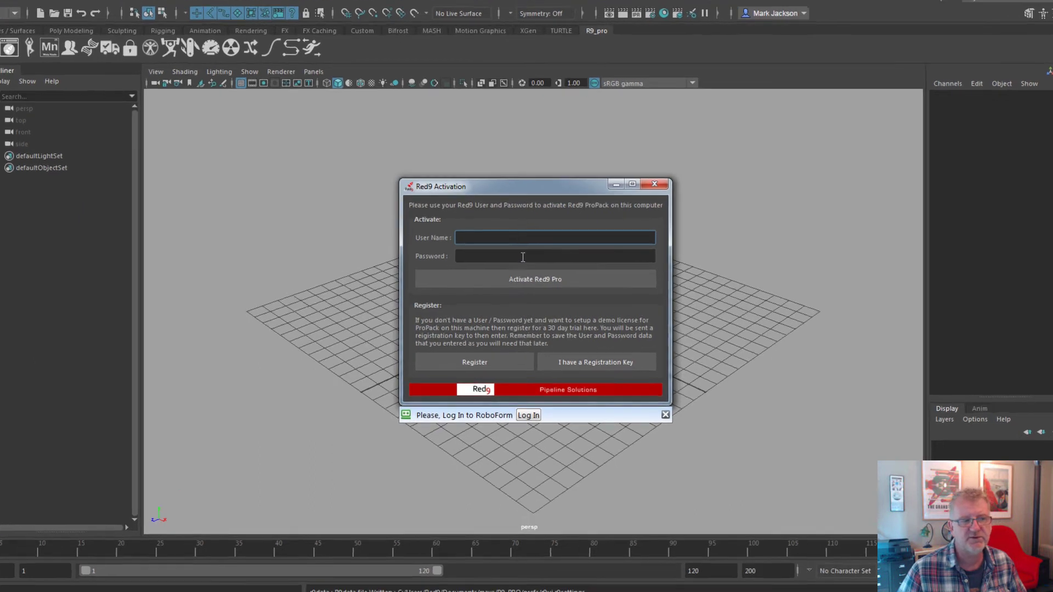
# Move to the Password field of the Red9 Activation dialog.
pyautogui.click(523, 257)
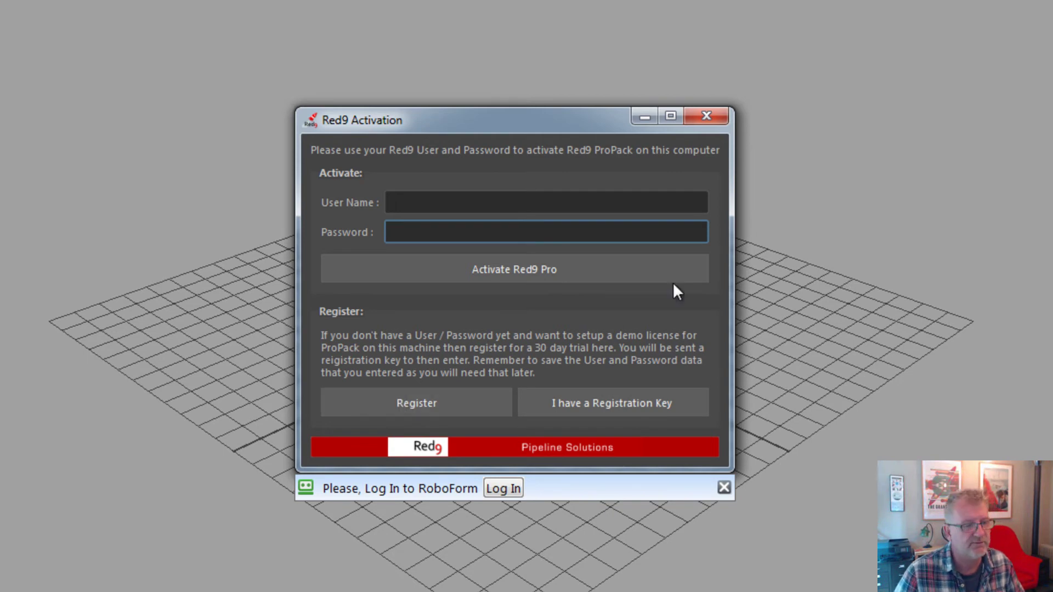
# Choose Register and step through the empty Red9 Pro User Registration fields.
pyautogui.click(386, 403)
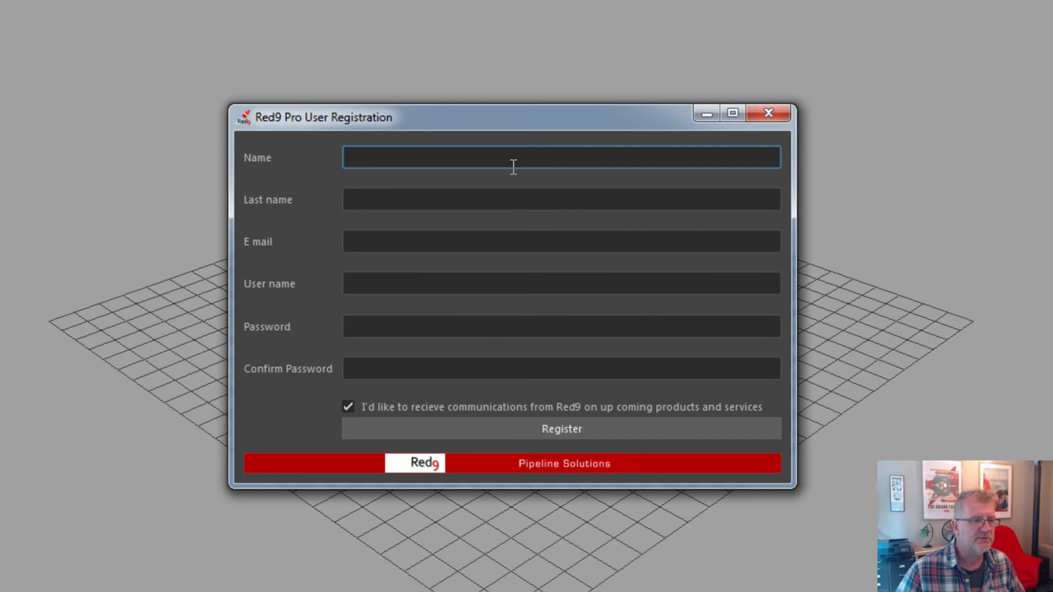
pyautogui.click(425, 245)
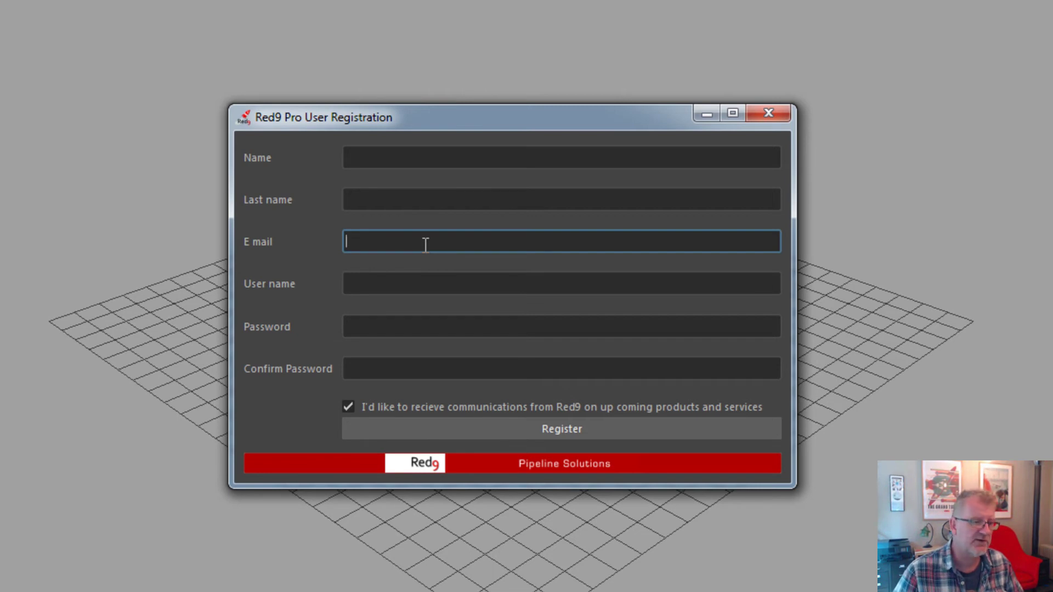
pyautogui.press('Tab')
pyautogui.press('Tab')
pyautogui.press('Tab')
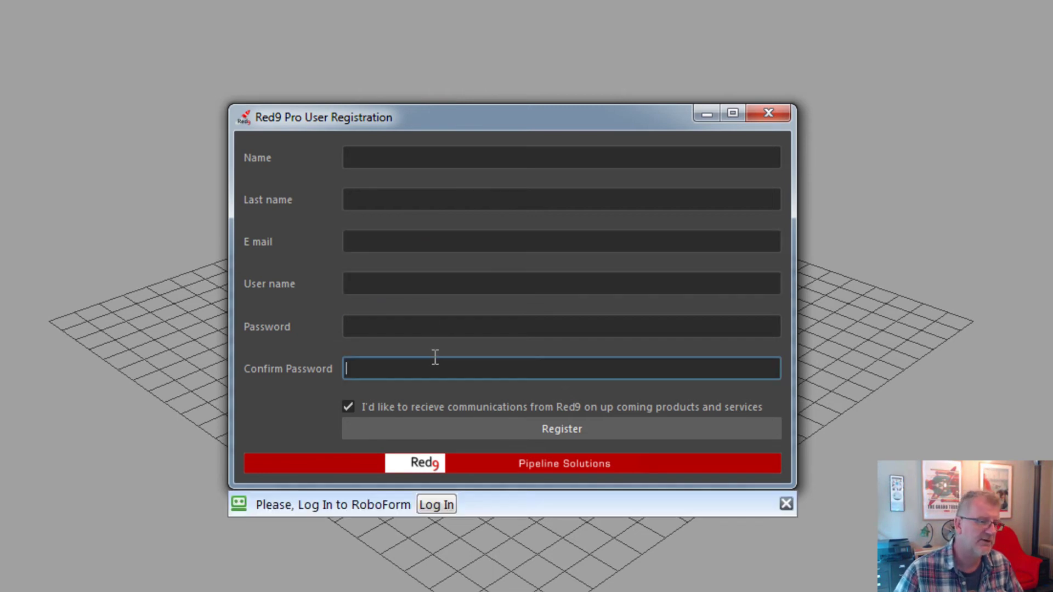
# Close the registration form, copy the Registration Key from the Gmail email, and minimize Chrome.
pyautogui.click(766, 116)
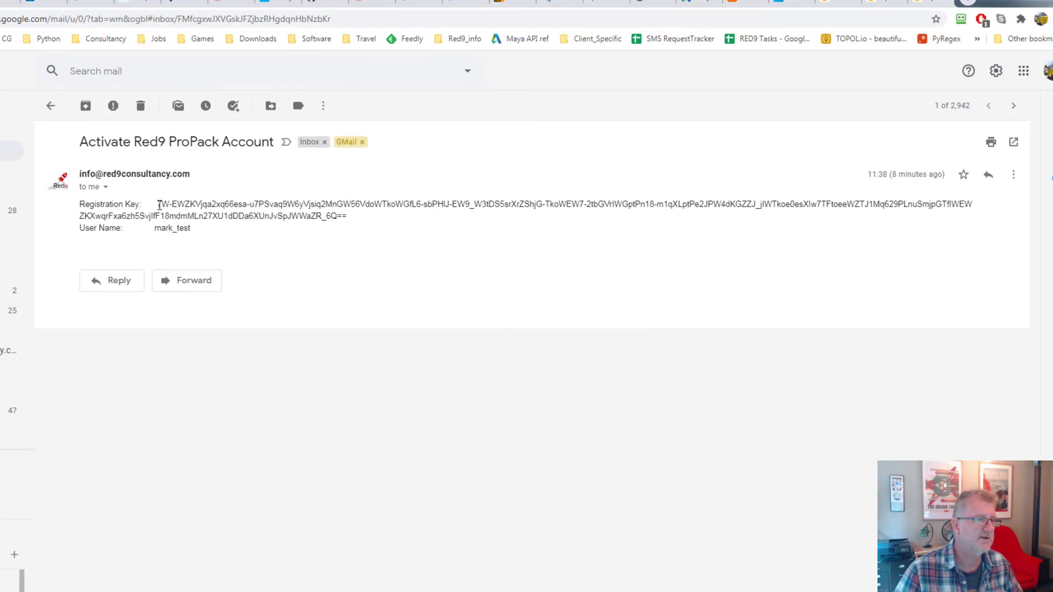
pyautogui.moveTo(158, 204); pyautogui.dragTo(349, 218)
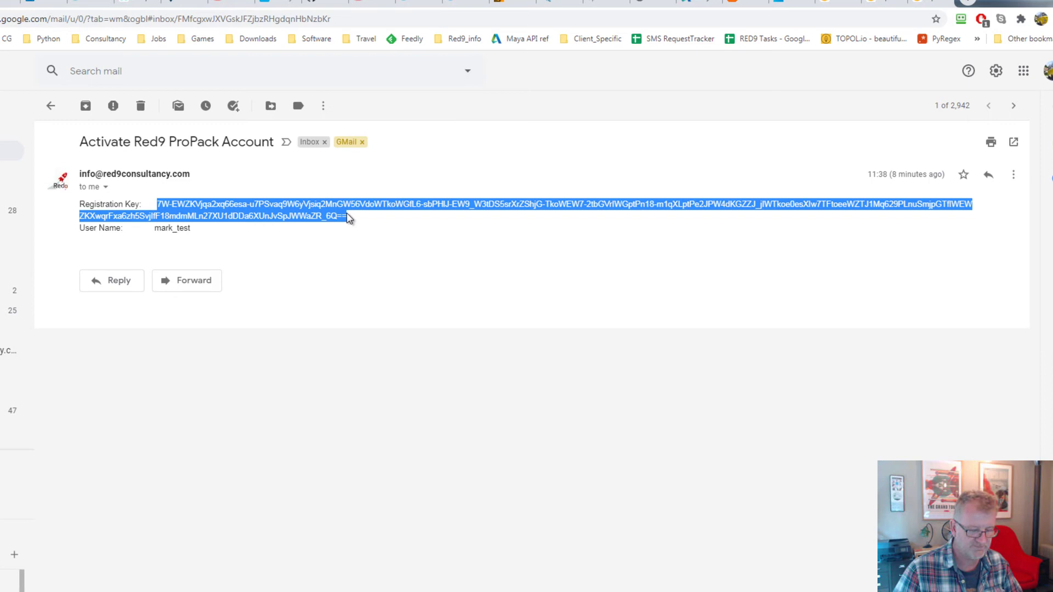
pyautogui.click(1015, 3)
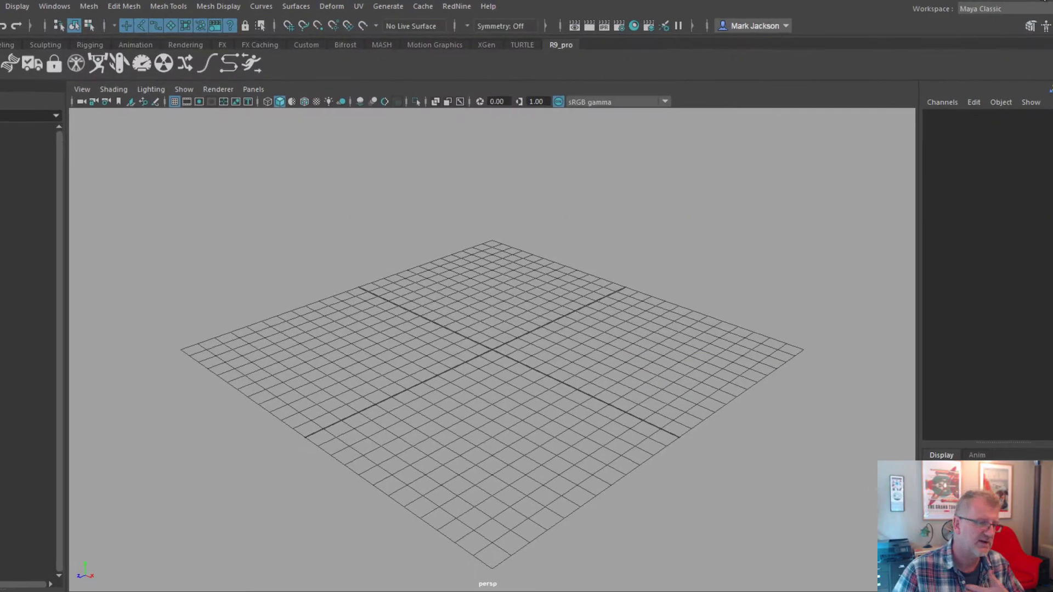
# From RedNine > PRO_PACK > activation, paste the emailed registration key and validate it.
pyautogui.click(457, 6)
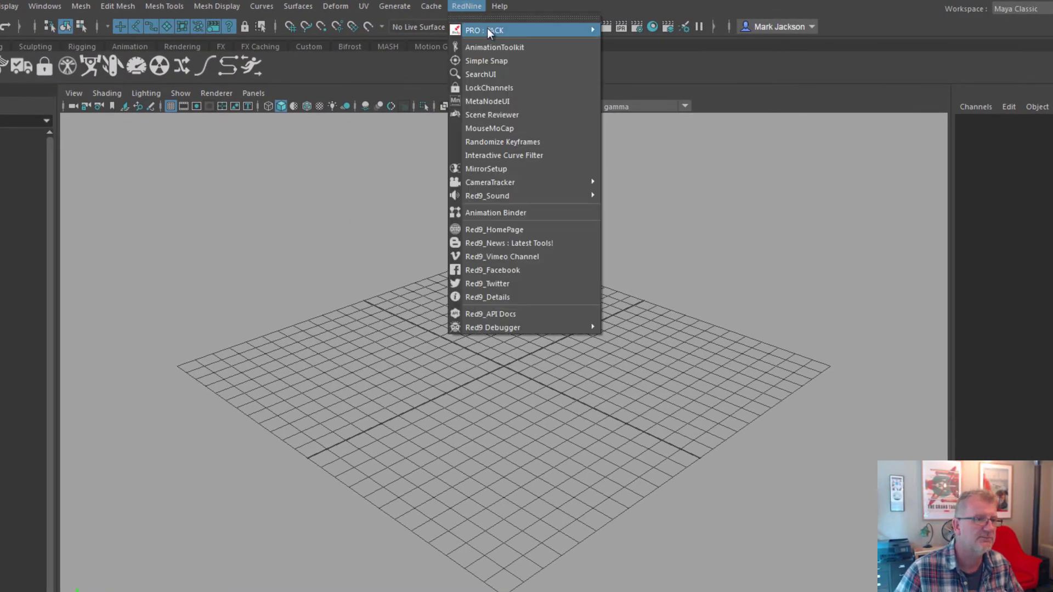
pyautogui.moveTo(487, 32)
pyautogui.click(708, 337)
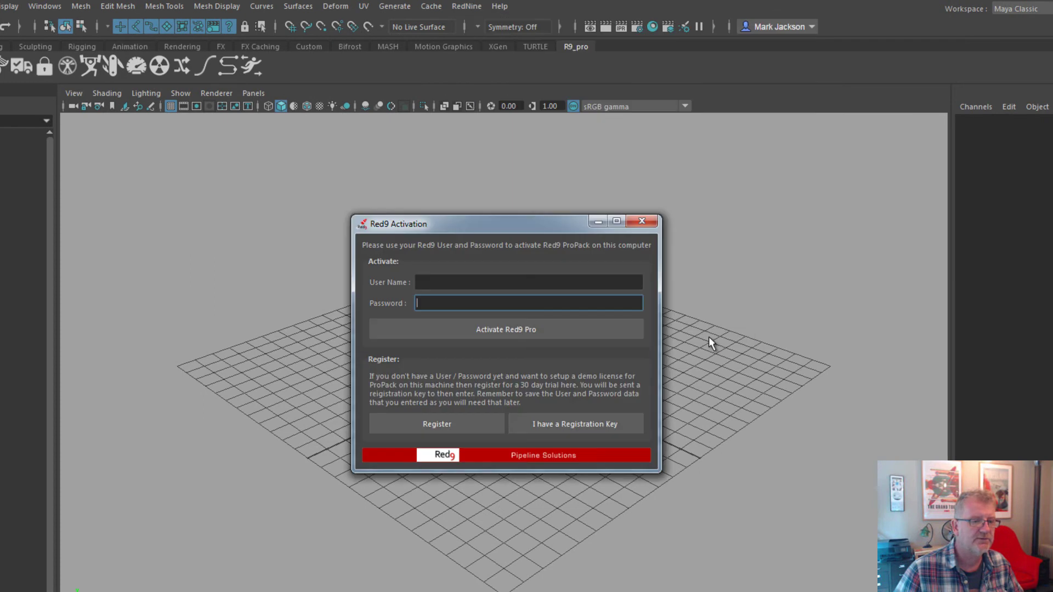
pyautogui.click(593, 425)
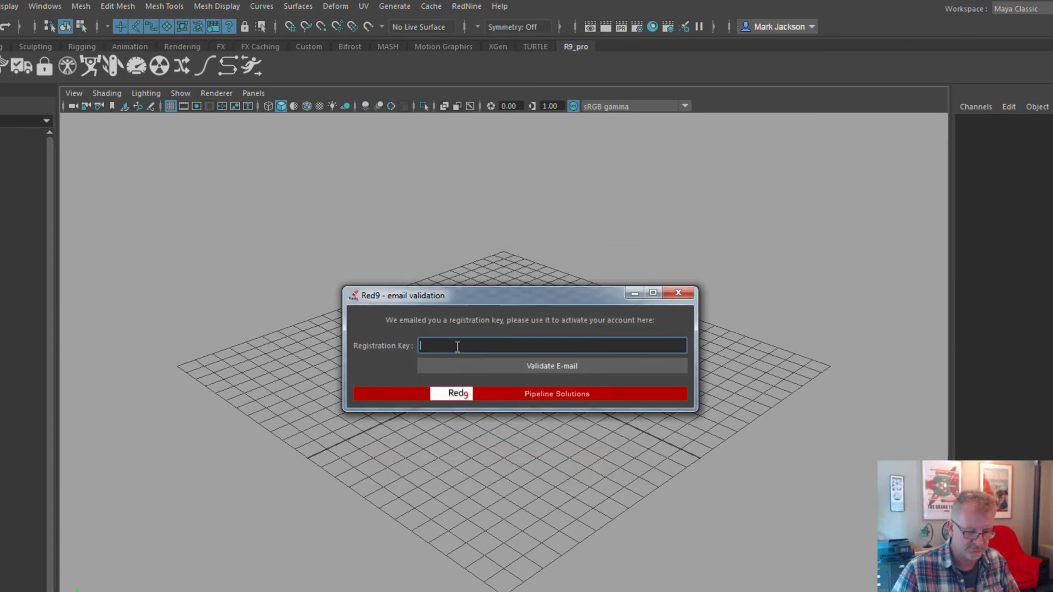
pyautogui.hotkey('ctrl', 'v')
pyautogui.click(535, 366)
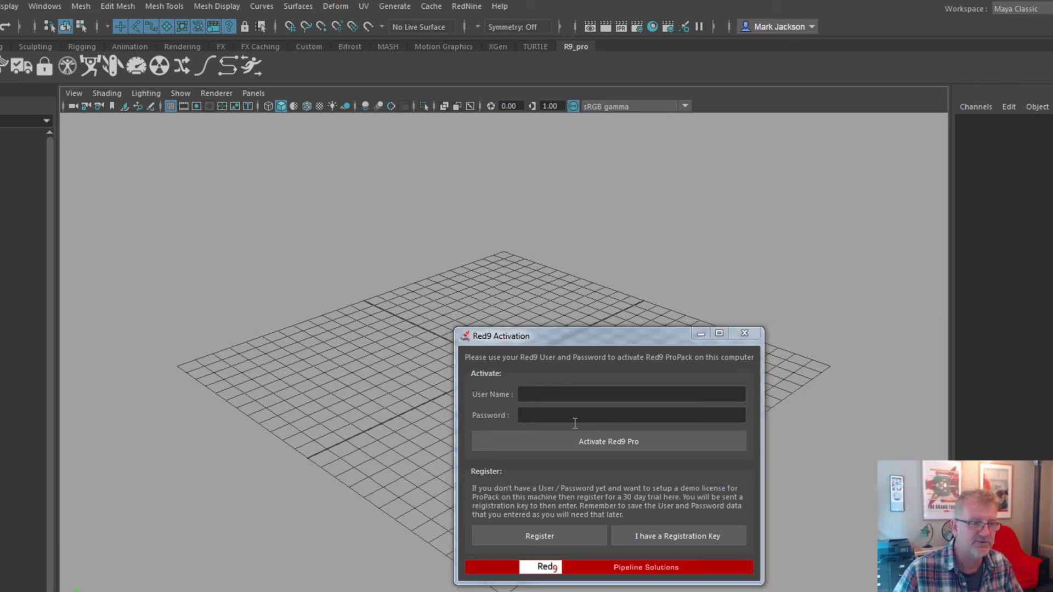
# Enter the account user name and password, then submit the activation.
pyautogui.write('mark')
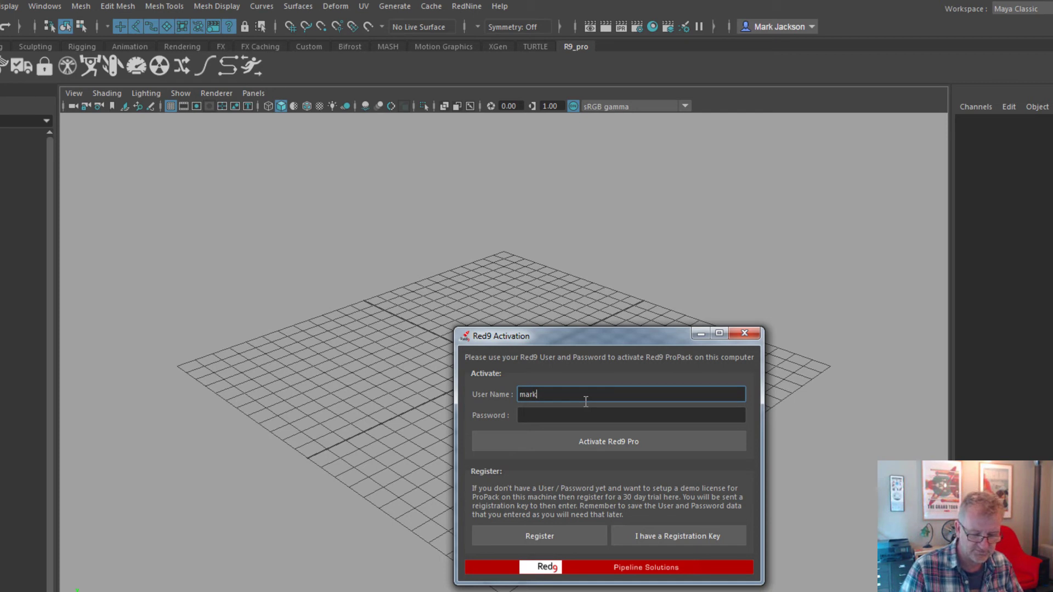
pyautogui.hotkey('alt', 'Tab')
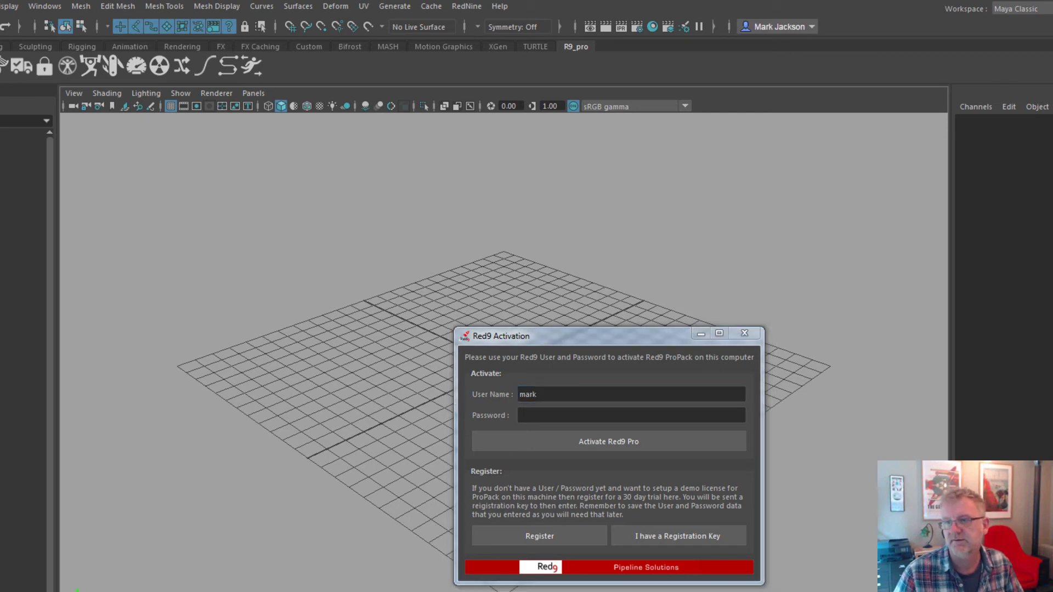
pyautogui.click(575, 396)
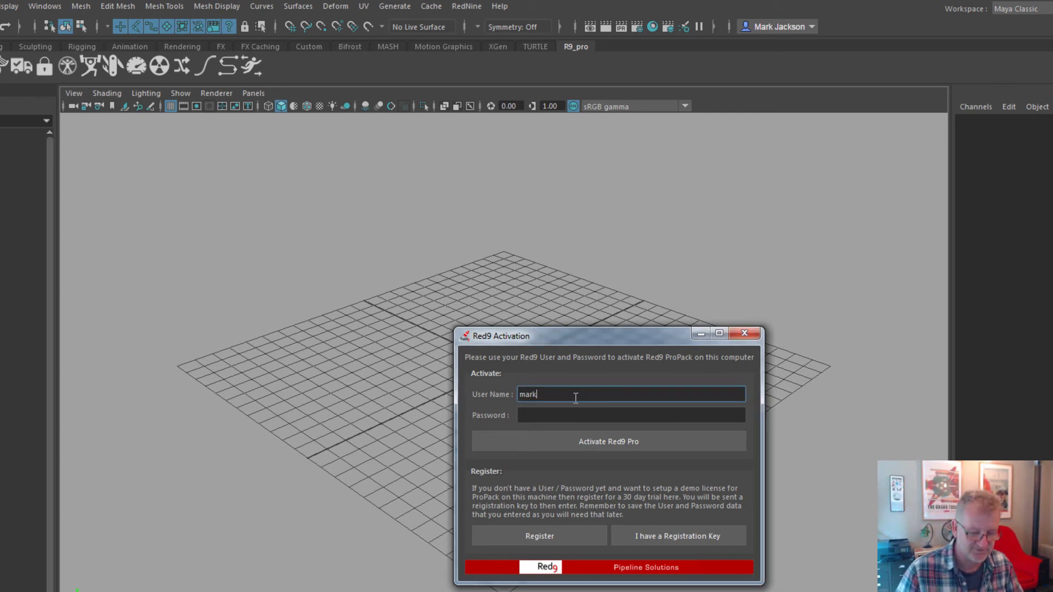
pyautogui.write('_test')
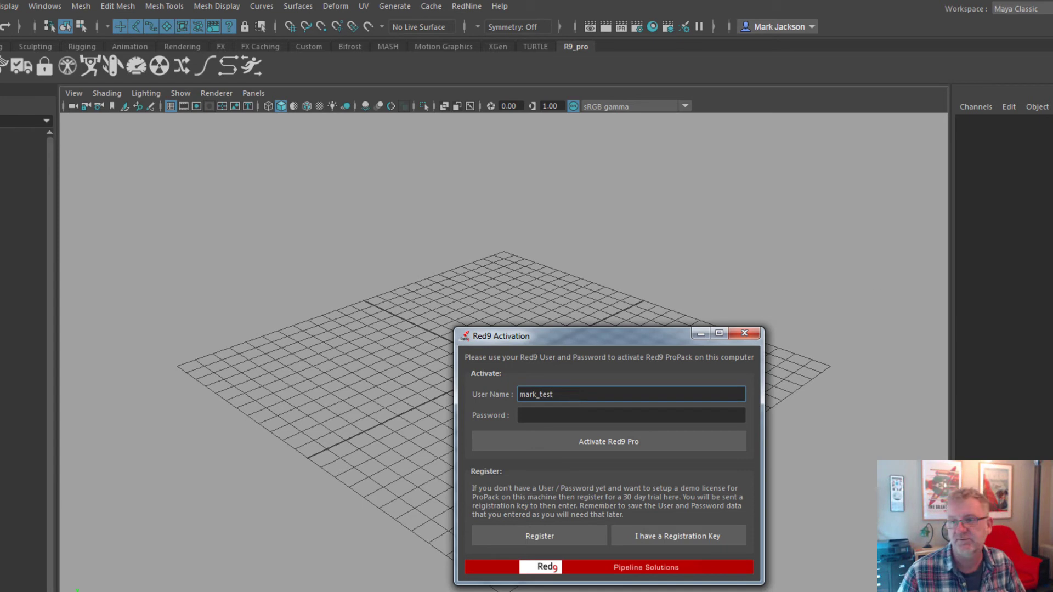
pyautogui.hotkey('alt', 'Tab')
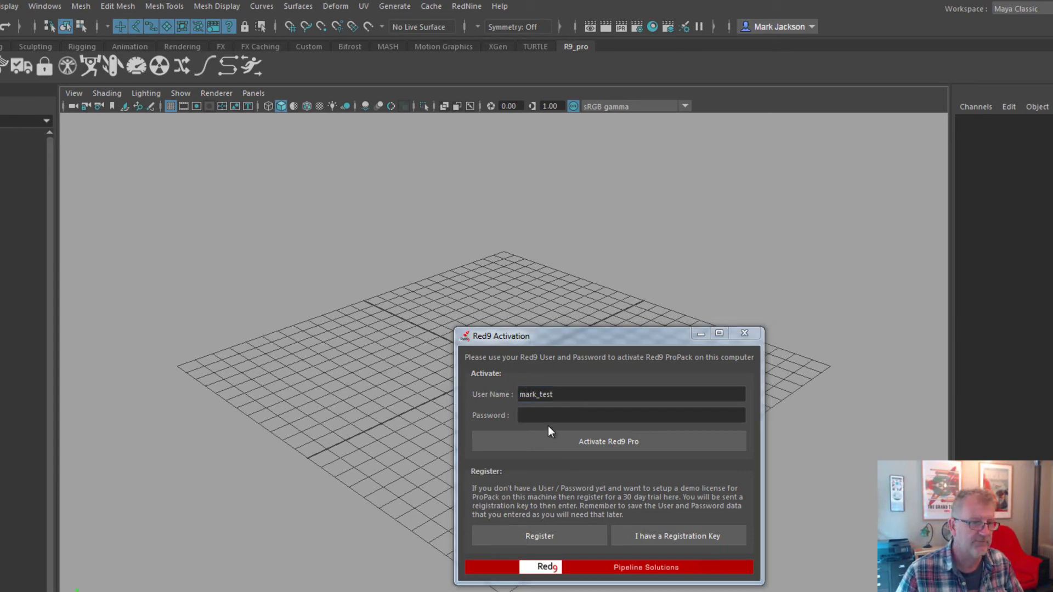
pyautogui.click(552, 417)
pyautogui.hotkey('ctrl', 'v')
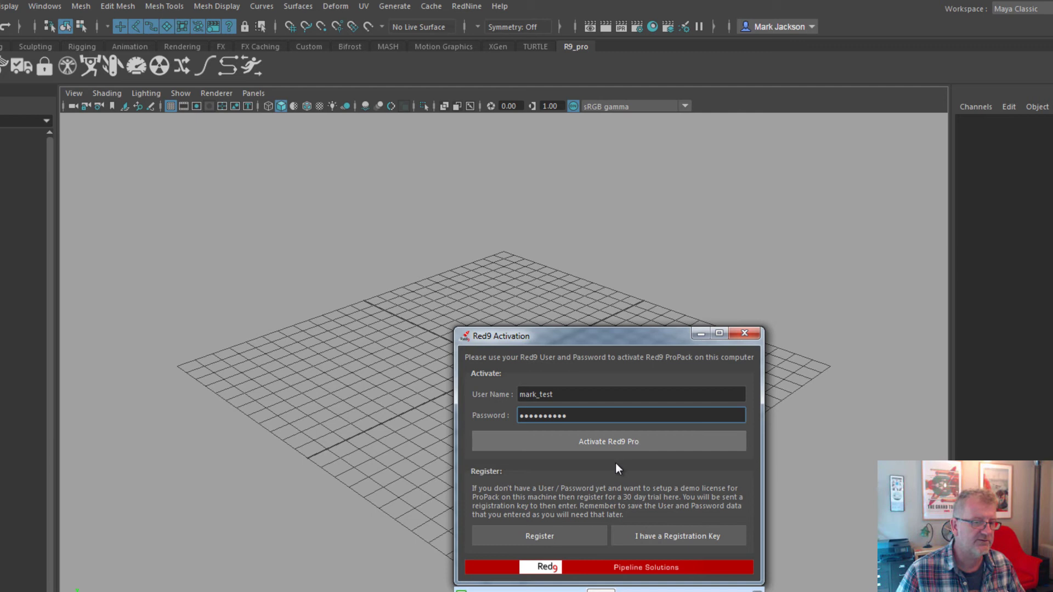
pyautogui.press('Return')
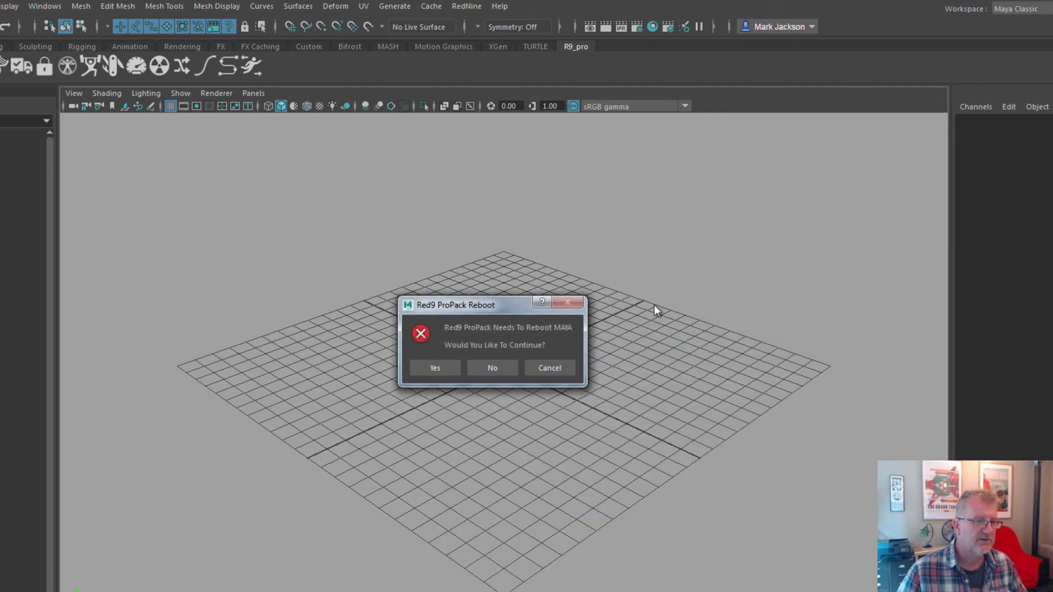
# Confirm the reboot without saving the untitled scene, then move the Script Editor out of the way.
pyautogui.click(433, 366)
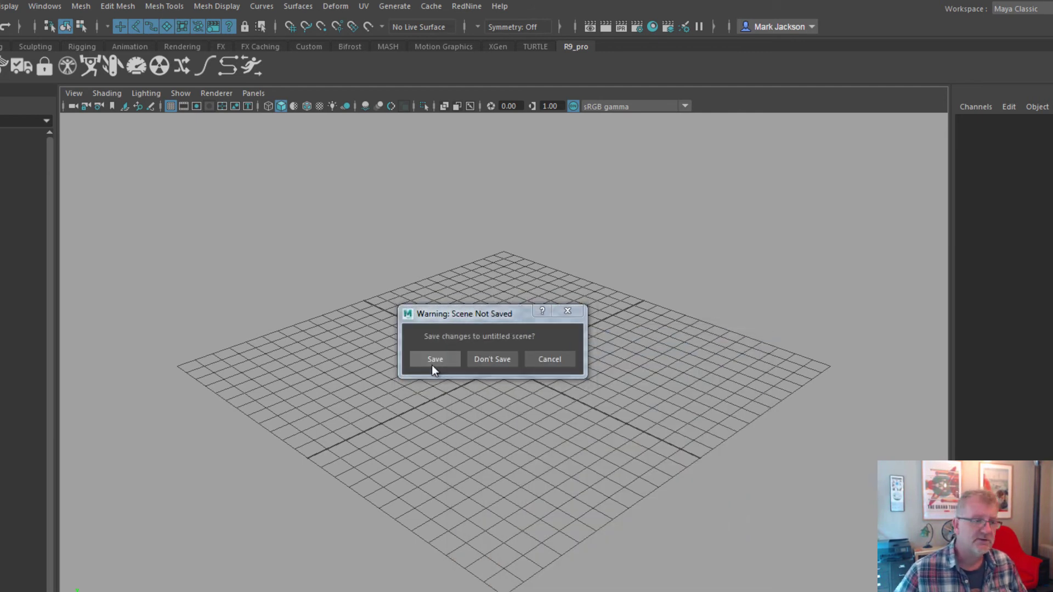
pyautogui.click(485, 361)
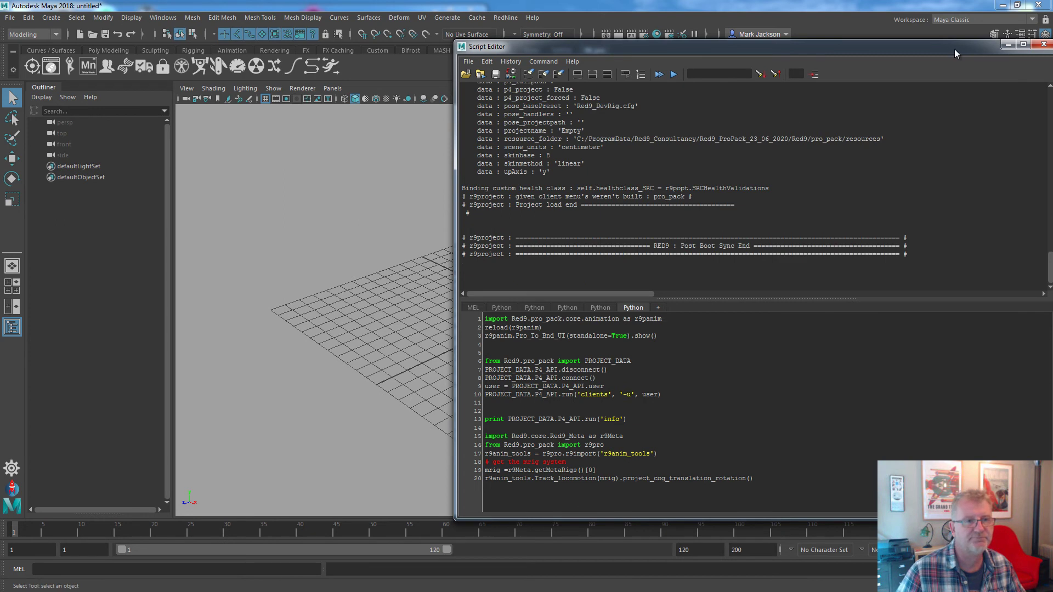
pyautogui.moveTo(954, 53); pyautogui.dragTo(947, 54)
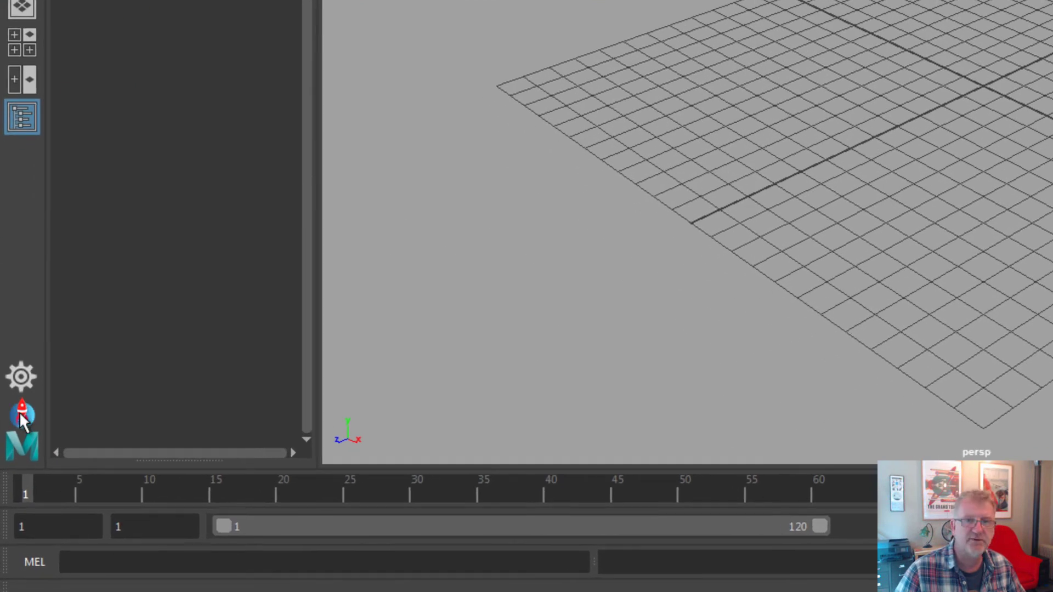
# Open Red9 ProPack Install & Update from the shelf, enlarge it, and read the 23_06_2020 release notes.
pyautogui.click(21, 416)
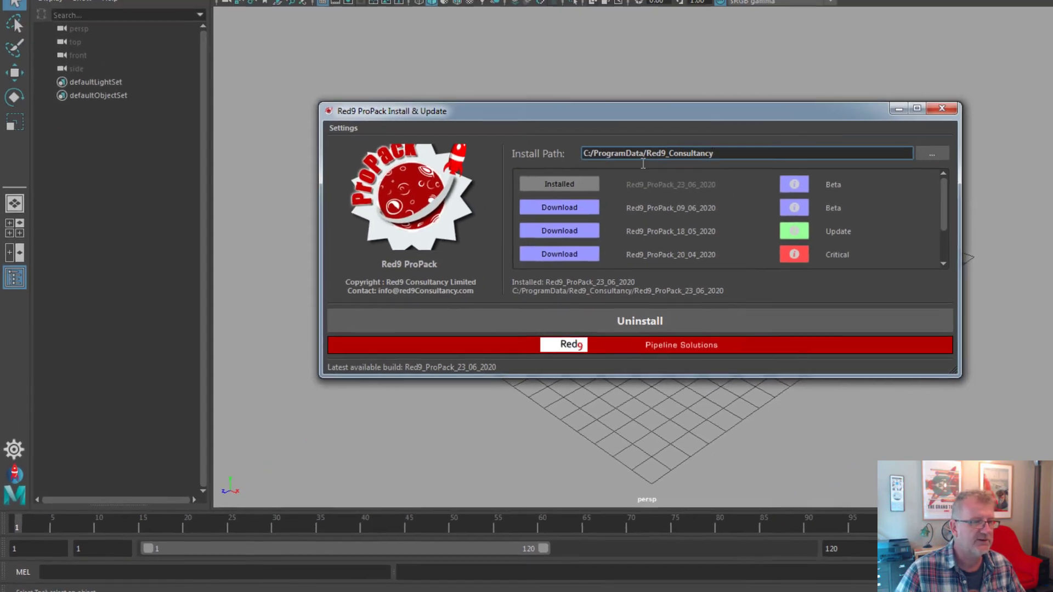
pyautogui.moveTo(605, 83); pyautogui.dragTo(612, 36)
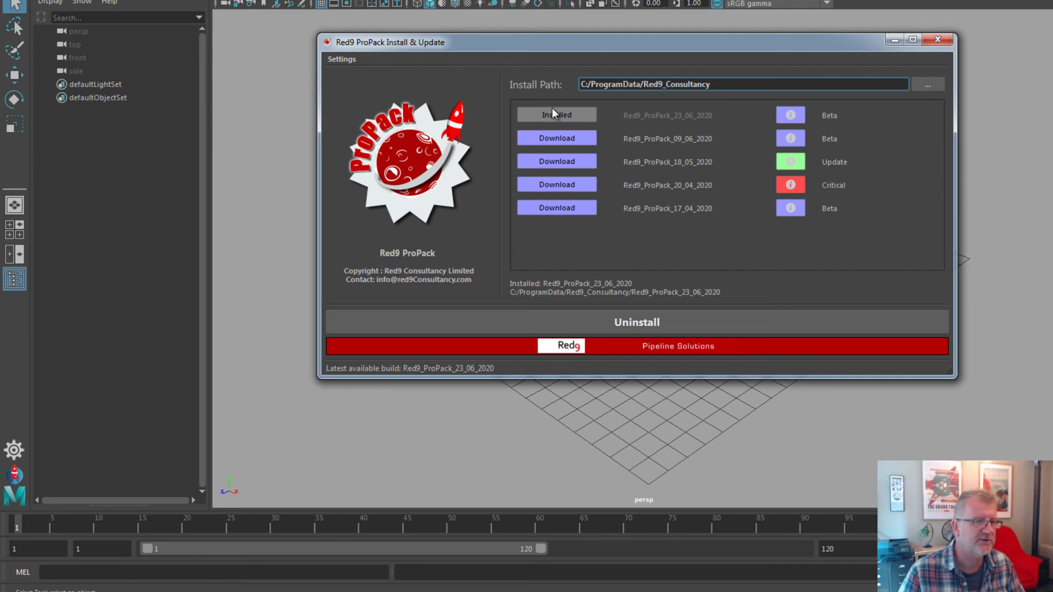
pyautogui.moveTo(726, 85); pyautogui.dragTo(580, 85)
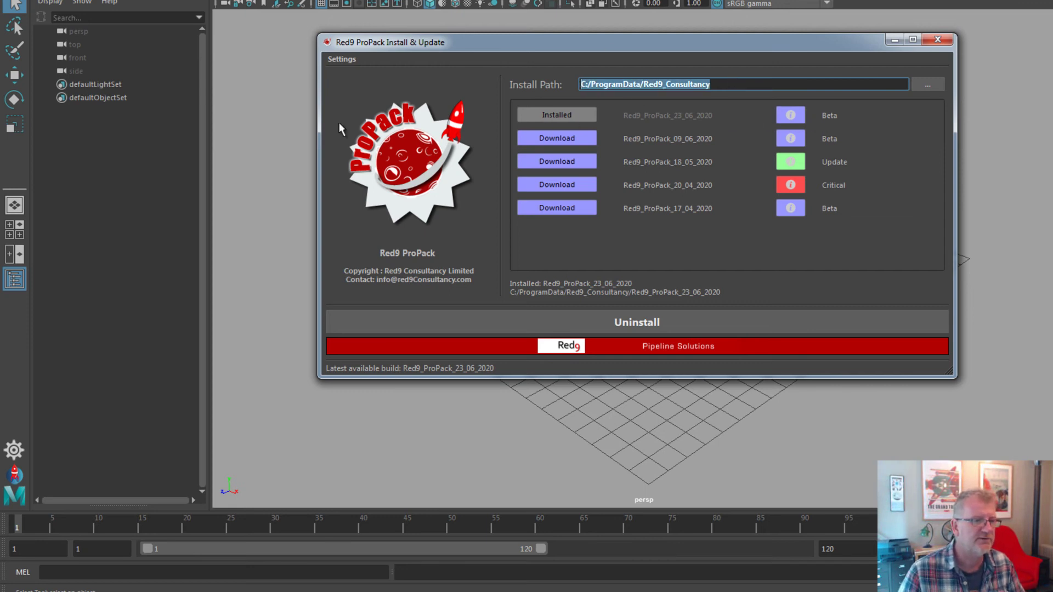
pyautogui.click(789, 116)
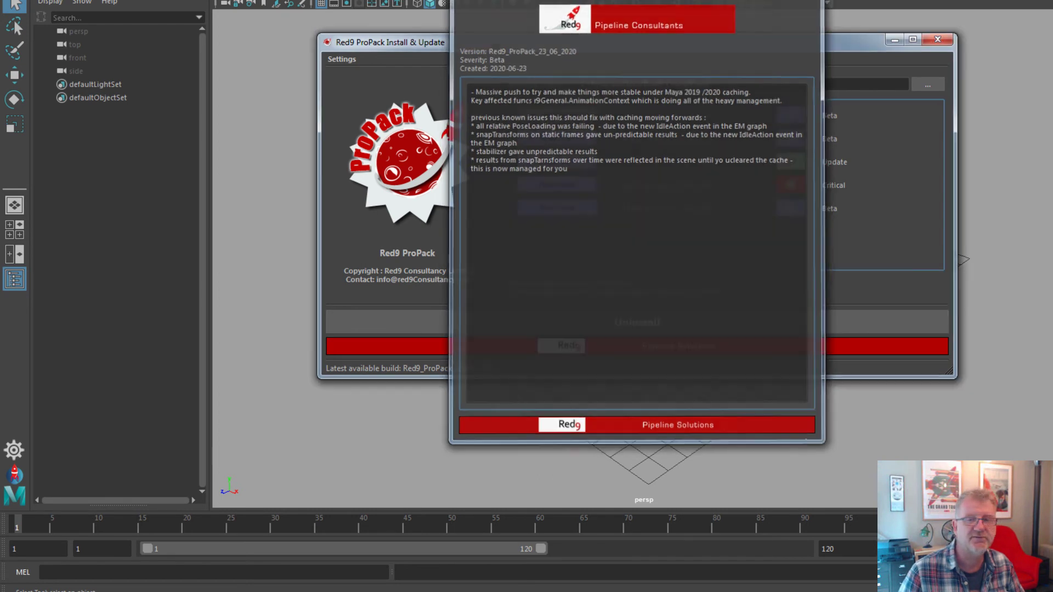
pyautogui.press('Escape')
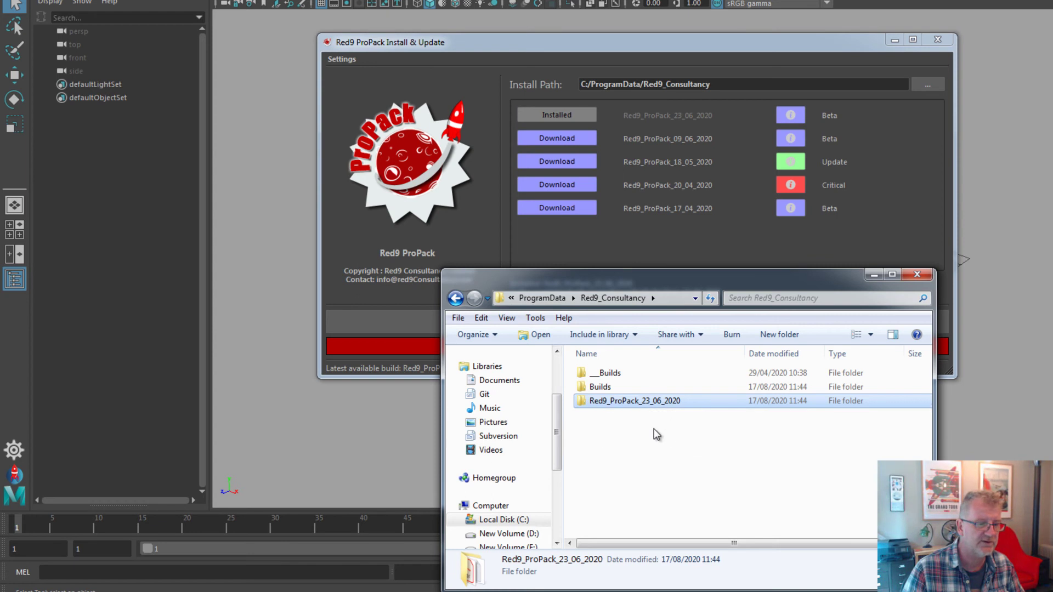
# Browse Builds and ProPack_Builds, go back up through Red9_Consultancy to ProgramData, then close Explorer.
pyautogui.click(585, 420)
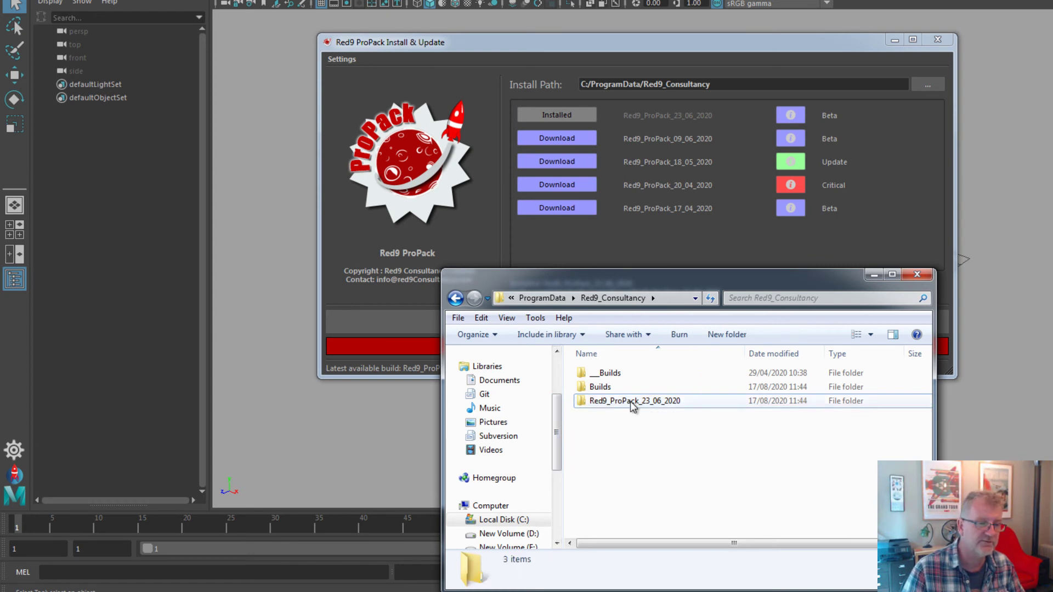
pyautogui.doubleClick(602, 387)
pyautogui.click(605, 375)
pyautogui.doubleClick(606, 374)
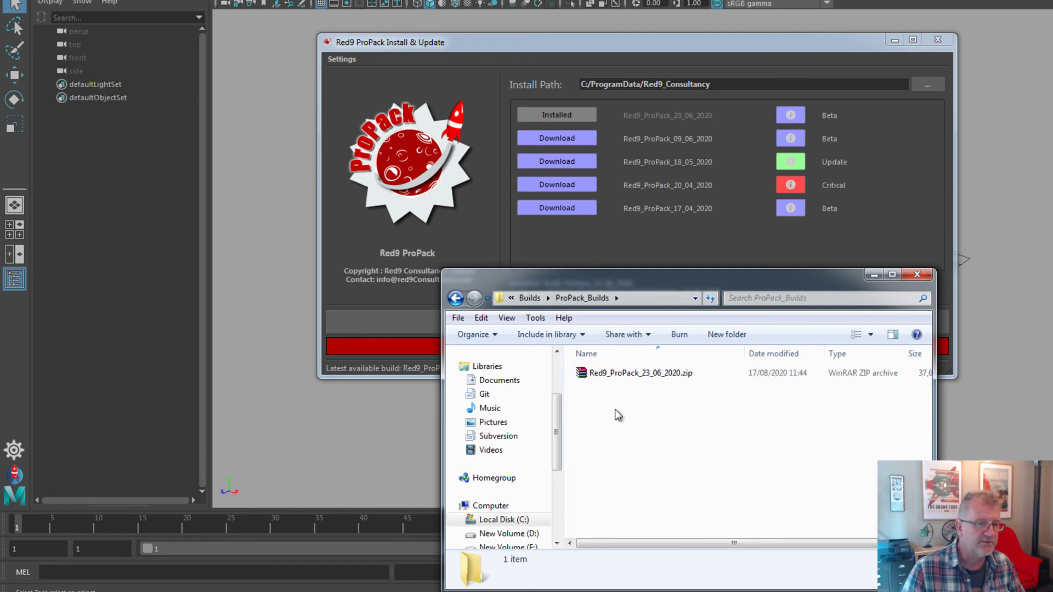
pyautogui.press('BackSpace')
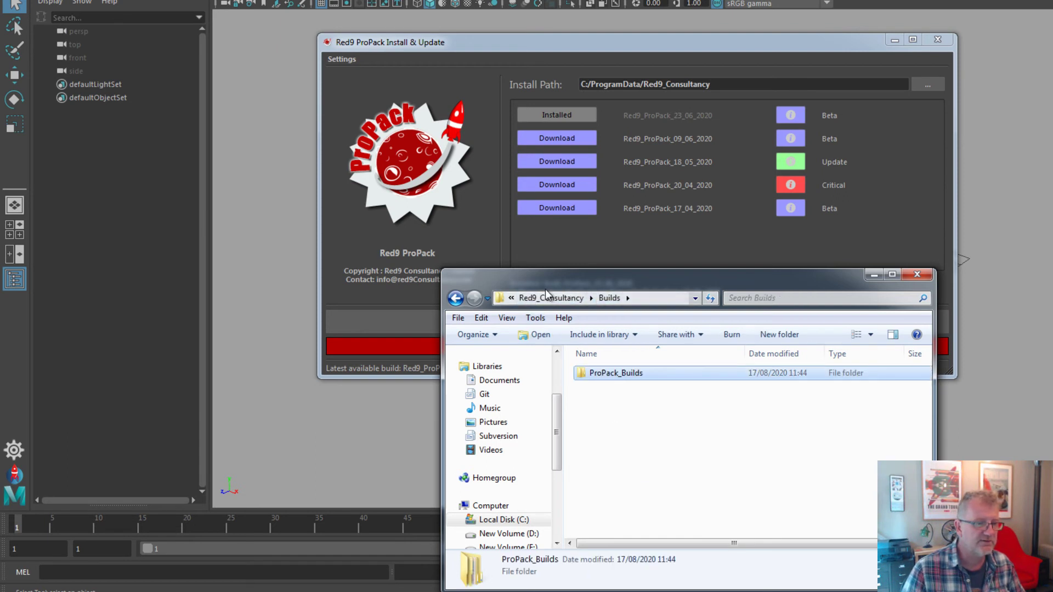
pyautogui.click(554, 297)
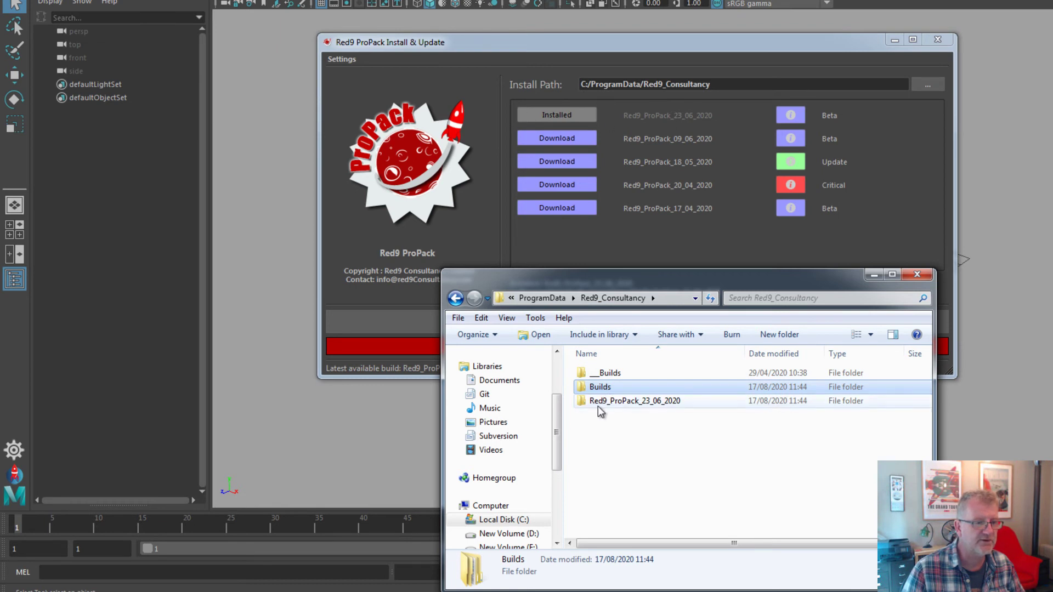
pyautogui.click(657, 401)
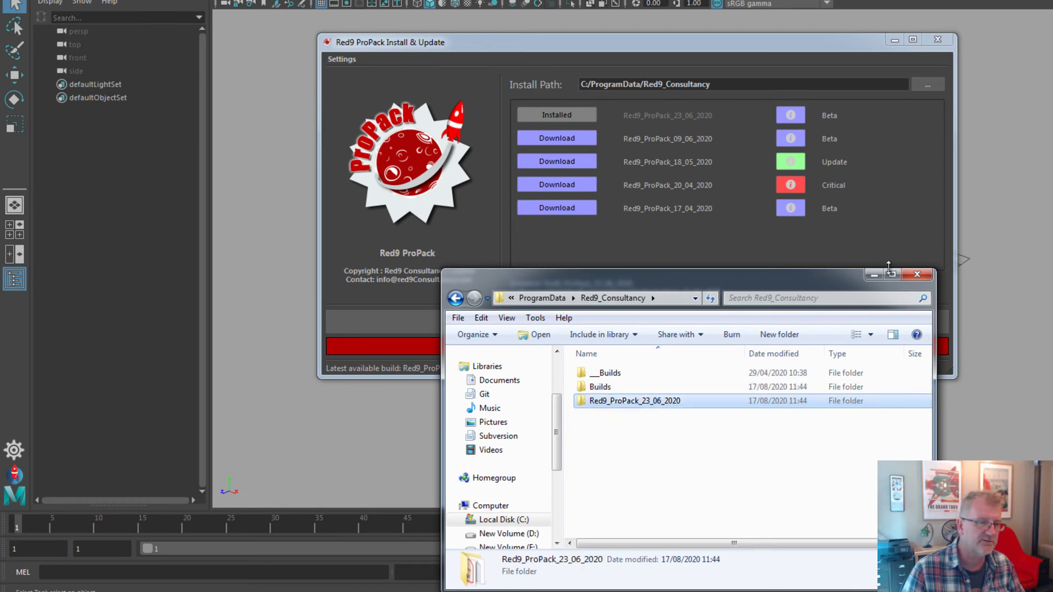
pyautogui.click(543, 298)
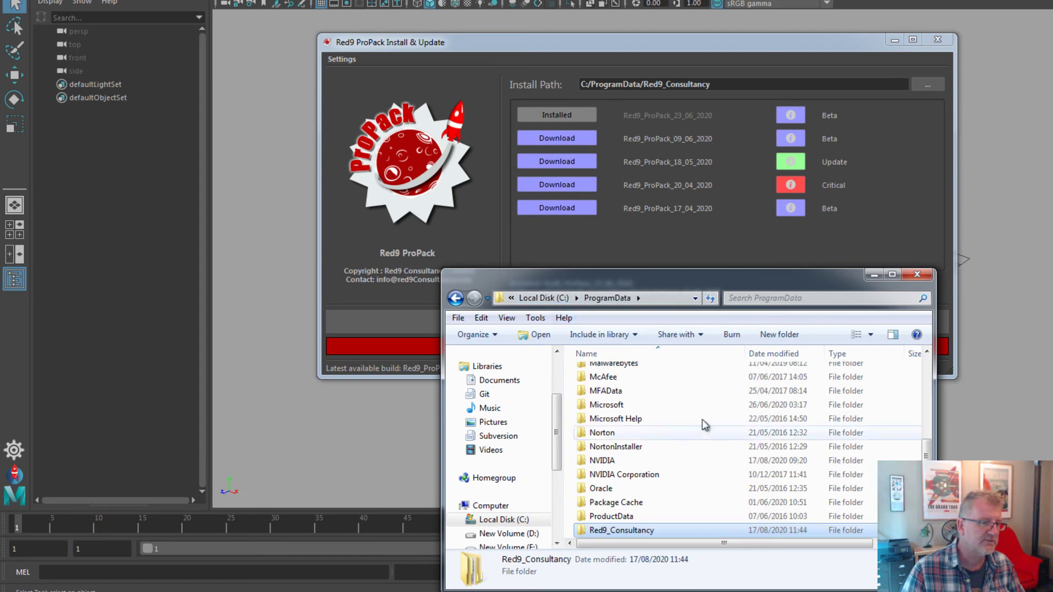
pyautogui.hotkey('alt', 'F4')
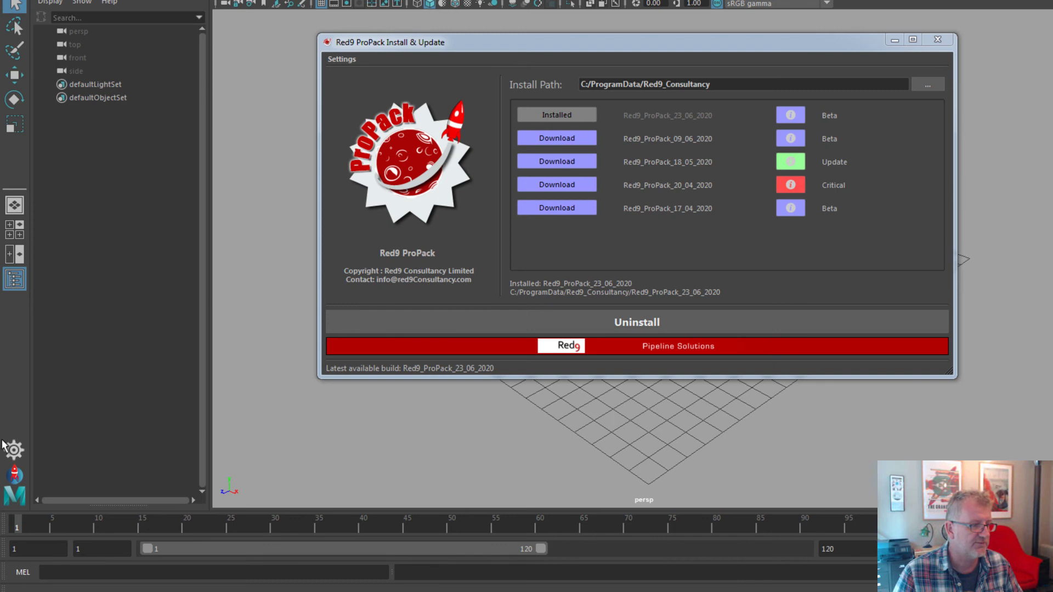
# Install Testing.zip as the client core build, then discard the unsaved untitled scene.
pyautogui.click(351, 59)
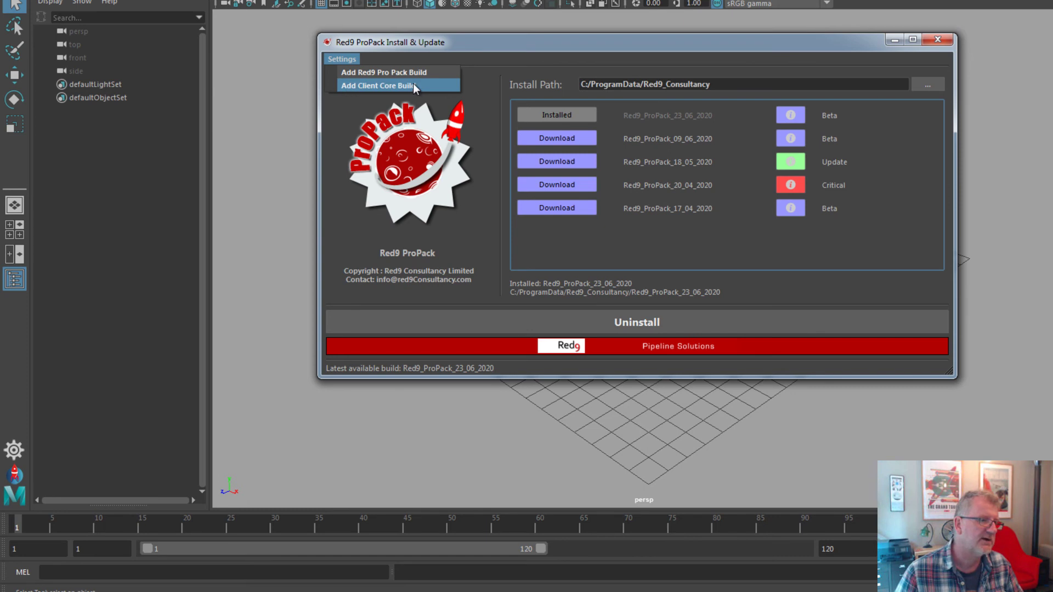
pyautogui.click(413, 84)
pyautogui.press('Escape')
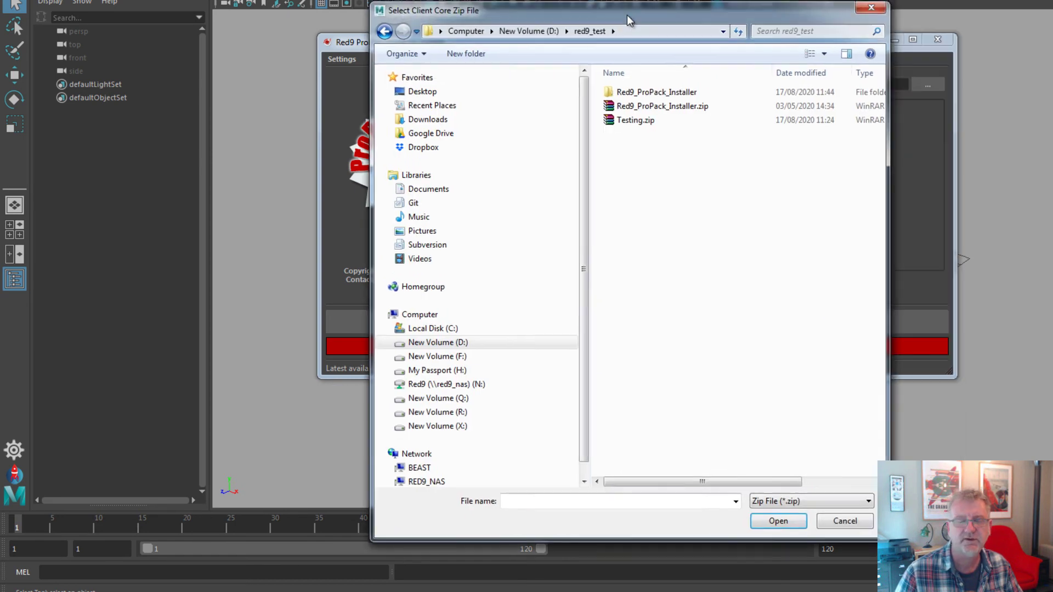
pyautogui.click(662, 108)
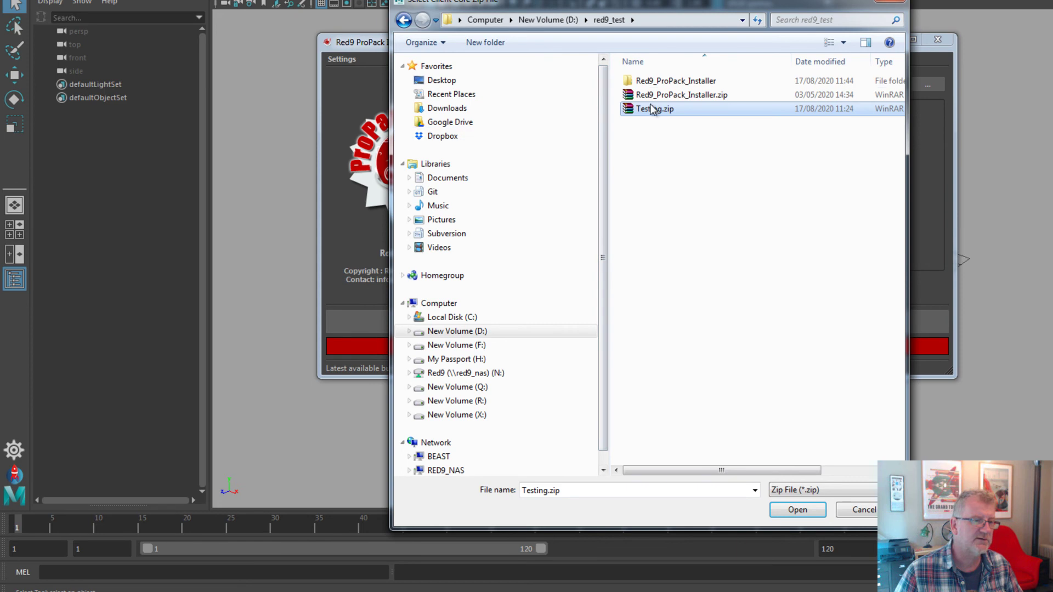
pyautogui.click(798, 509)
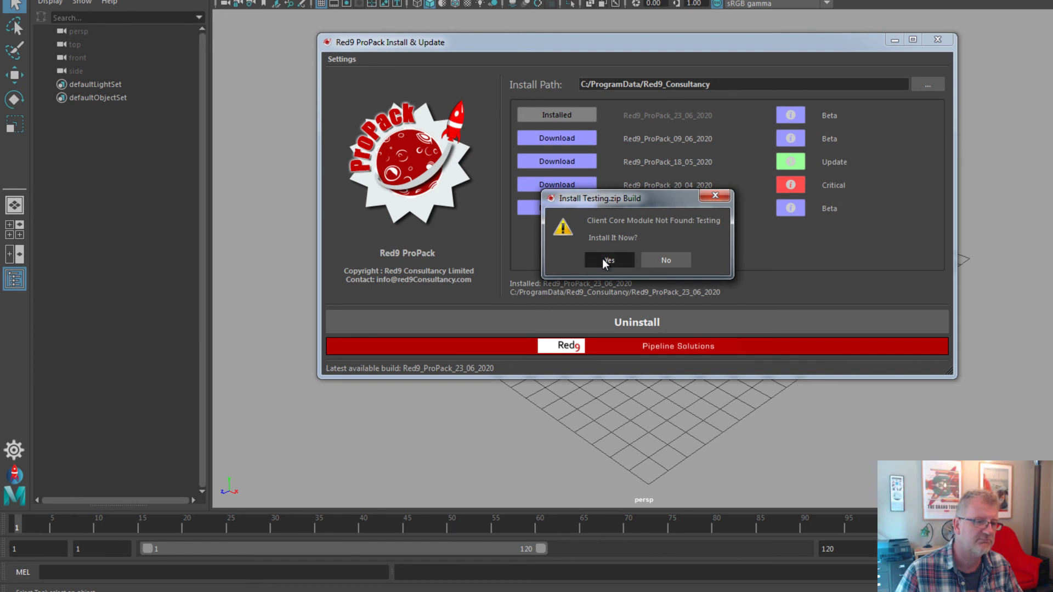
pyautogui.click(603, 261)
pyautogui.click(638, 261)
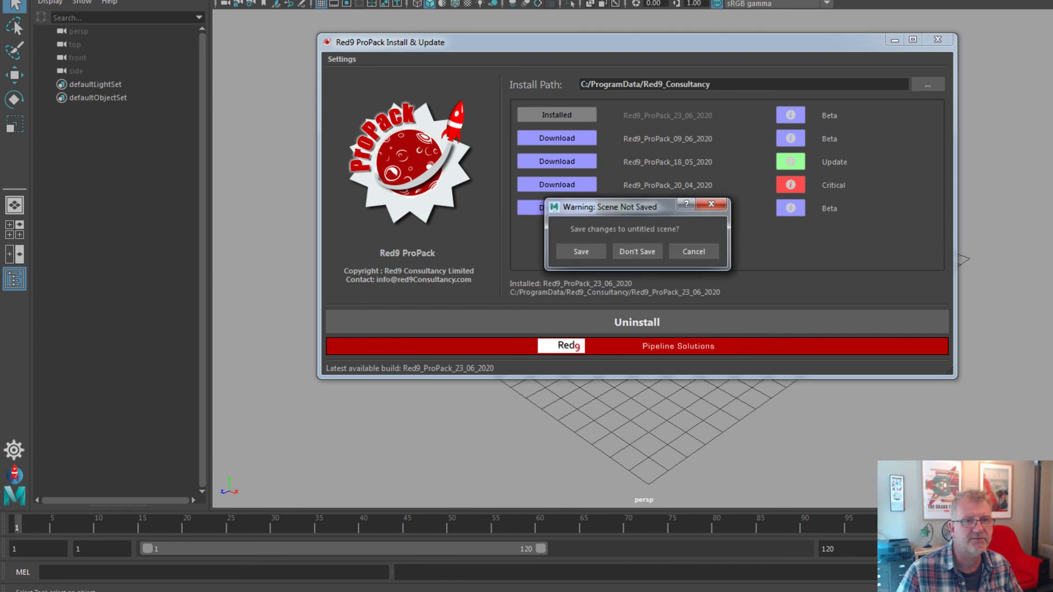
pyautogui.click(648, 251)
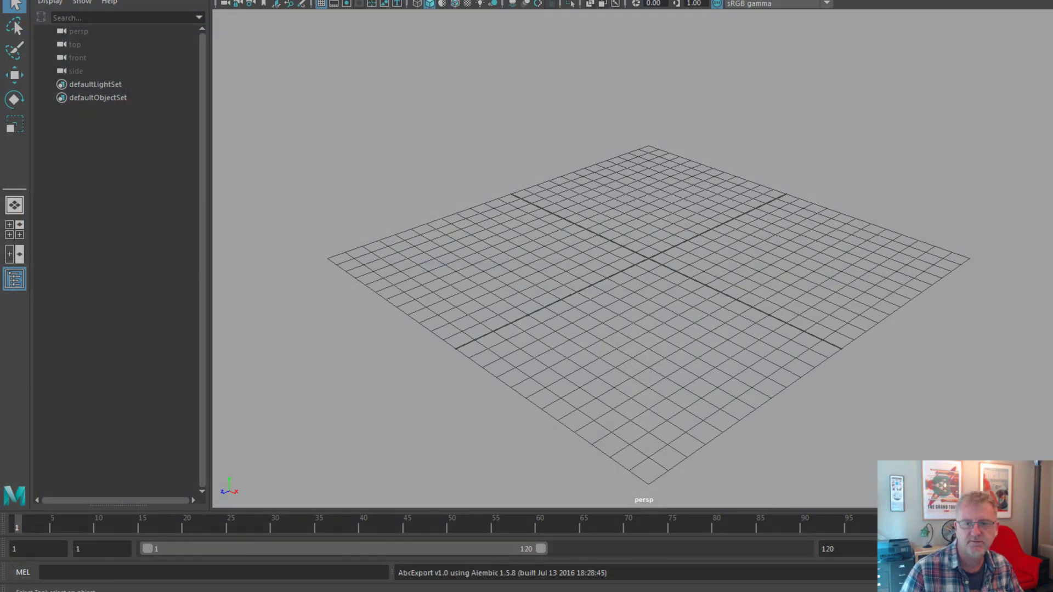
# Browse Builds and Red9_ClientCore_Builds, then confirm Red9_ProPack_23_06_2020 contains Red9_ClientCore.
pyautogui.doubleClick(634, 167)
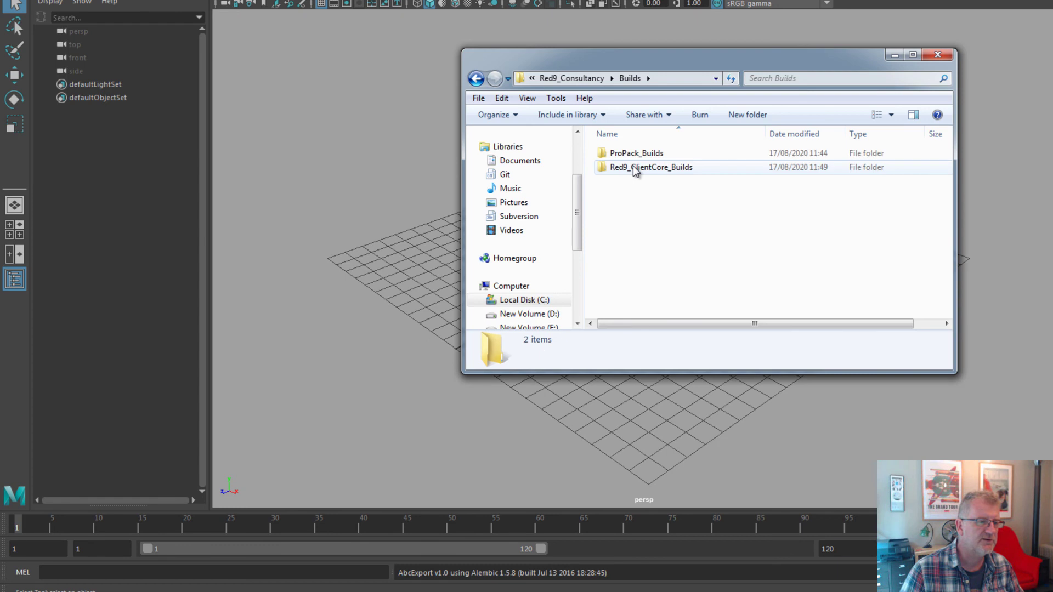
pyautogui.click(639, 155)
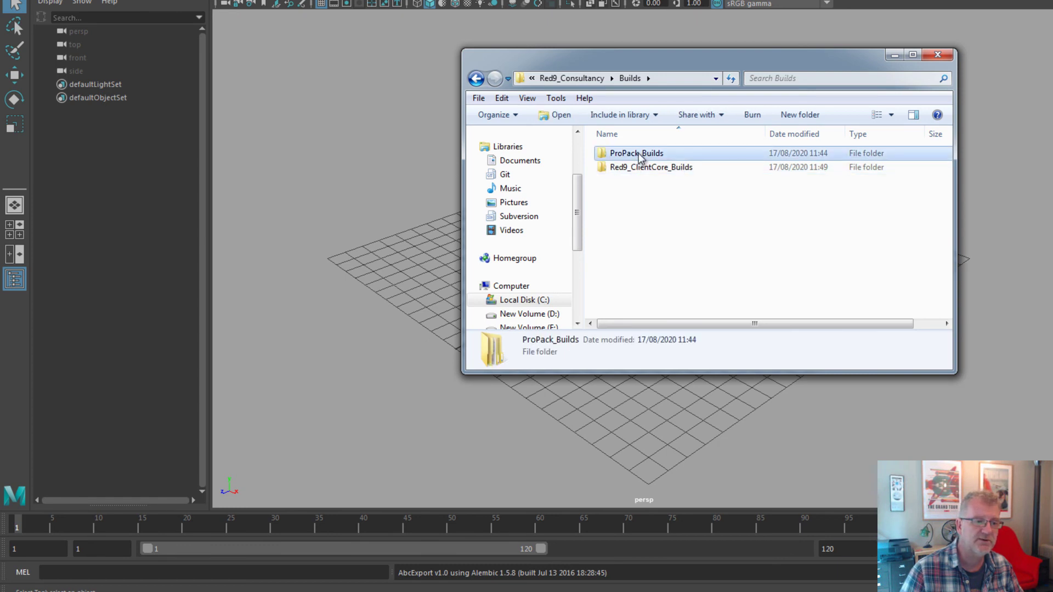
pyautogui.doubleClick(639, 166)
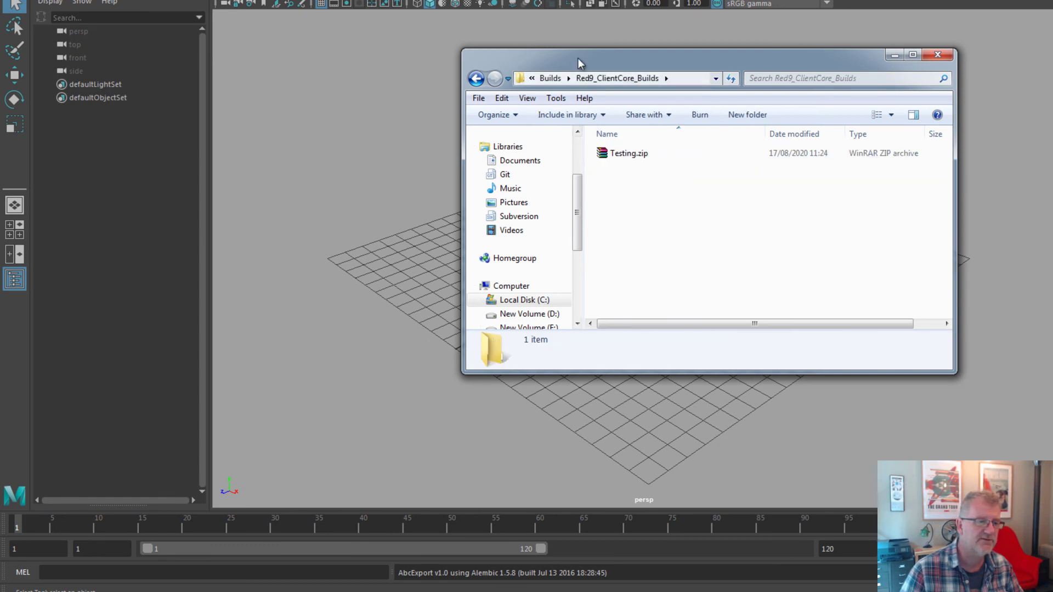
pyautogui.click(550, 78)
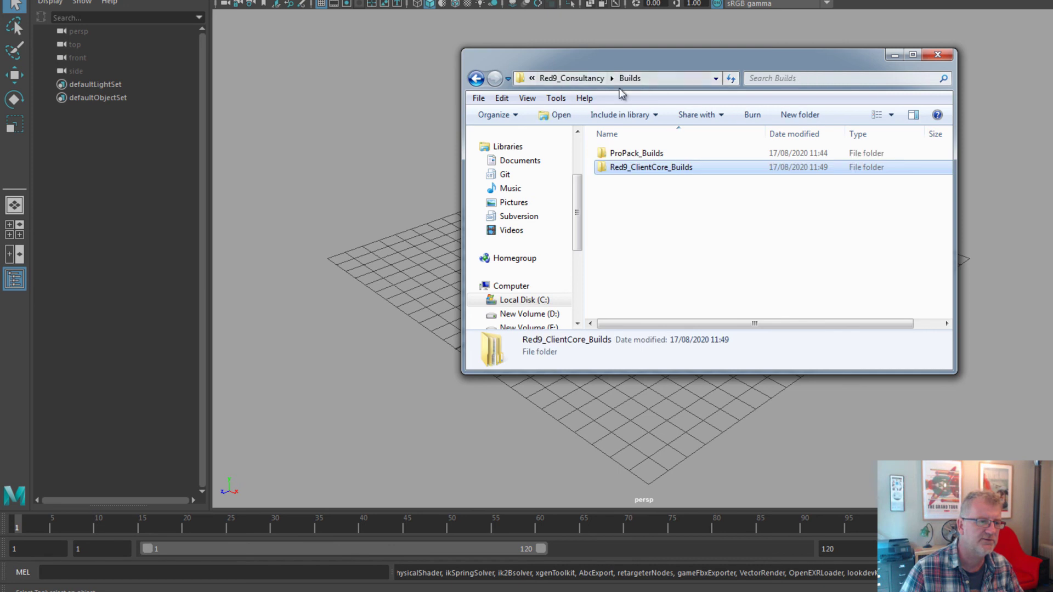
pyautogui.click(571, 77)
pyautogui.doubleClick(678, 183)
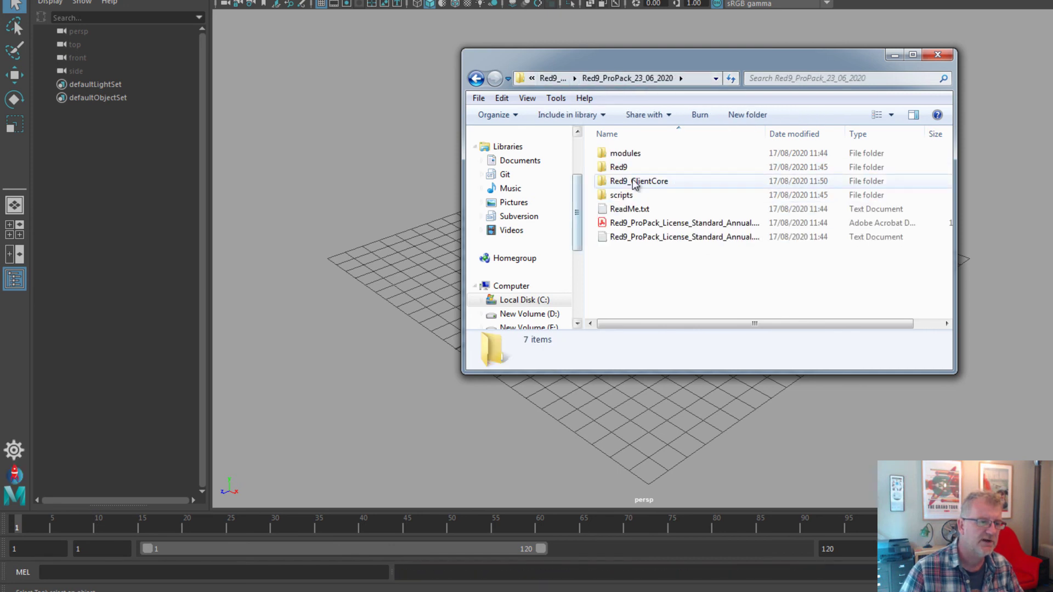
pyautogui.click(666, 182)
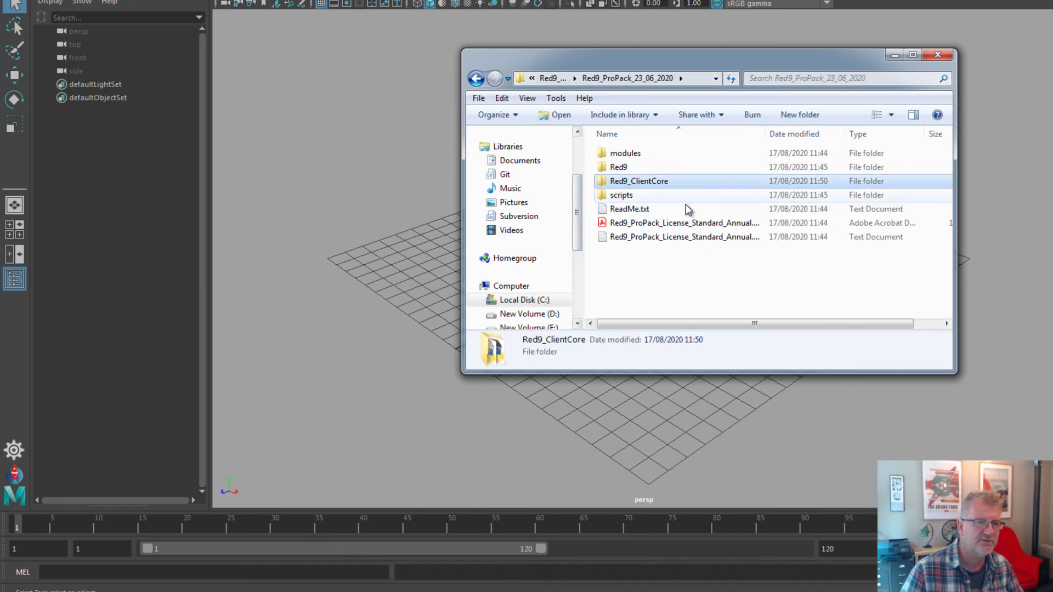
# Close the file browser and dismiss the Red9 project picker without switching projects.
pyautogui.click(941, 55)
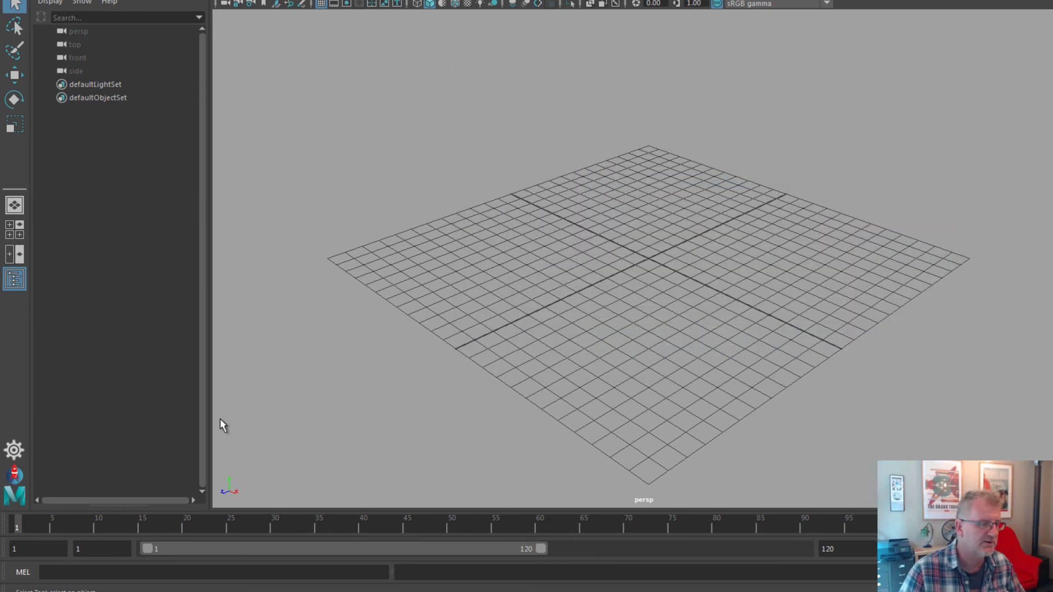
pyautogui.click(14, 450)
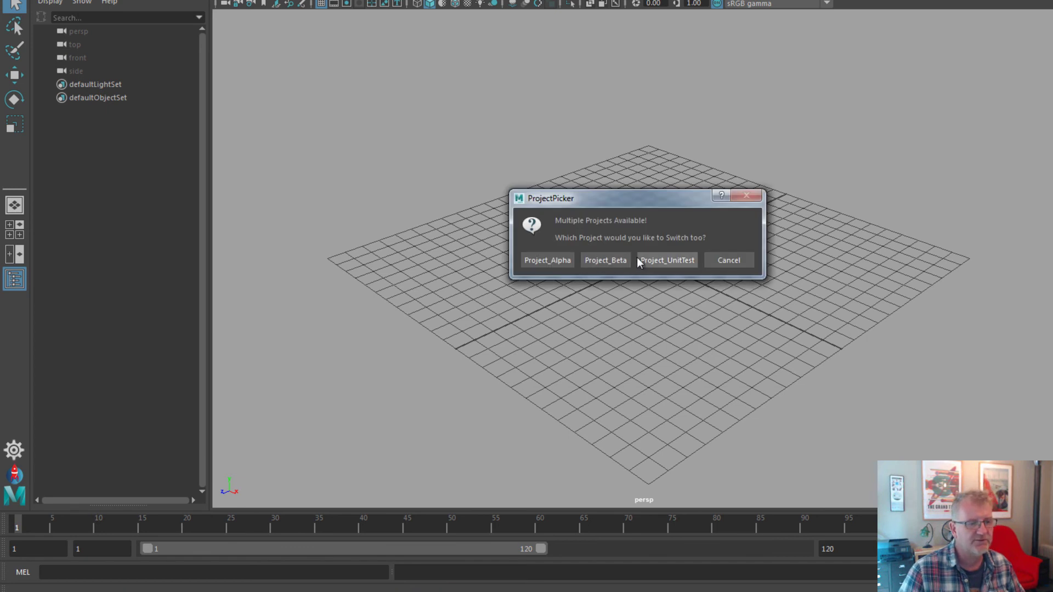
pyautogui.click(737, 260)
# Set Project_Beta as the current project in the Red9 Project Manager, then close it.
pyautogui.rightClick(12, 455)
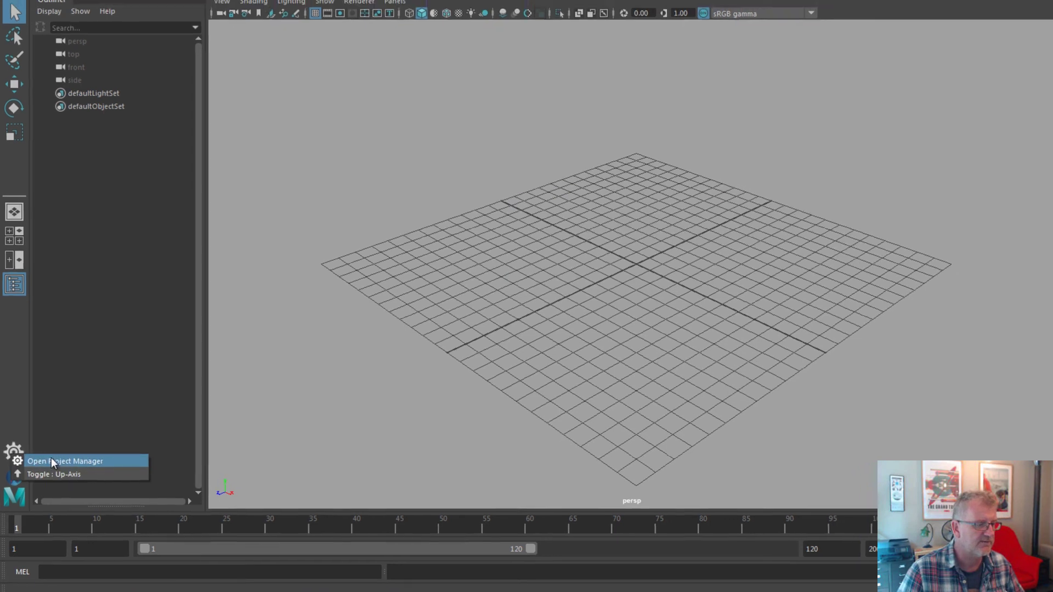
pyautogui.click(51, 458)
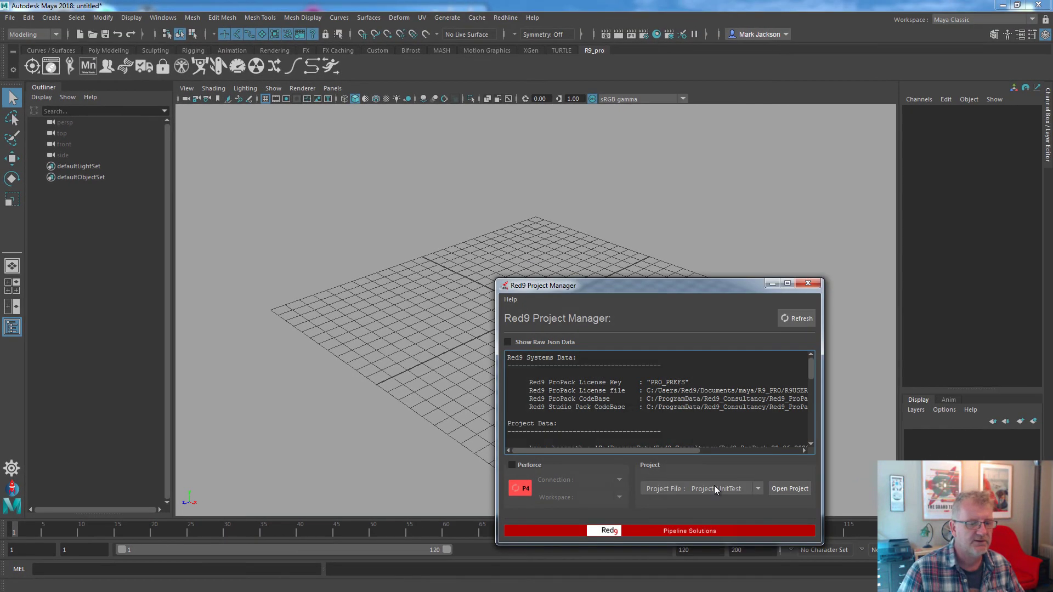
pyautogui.click(715, 489)
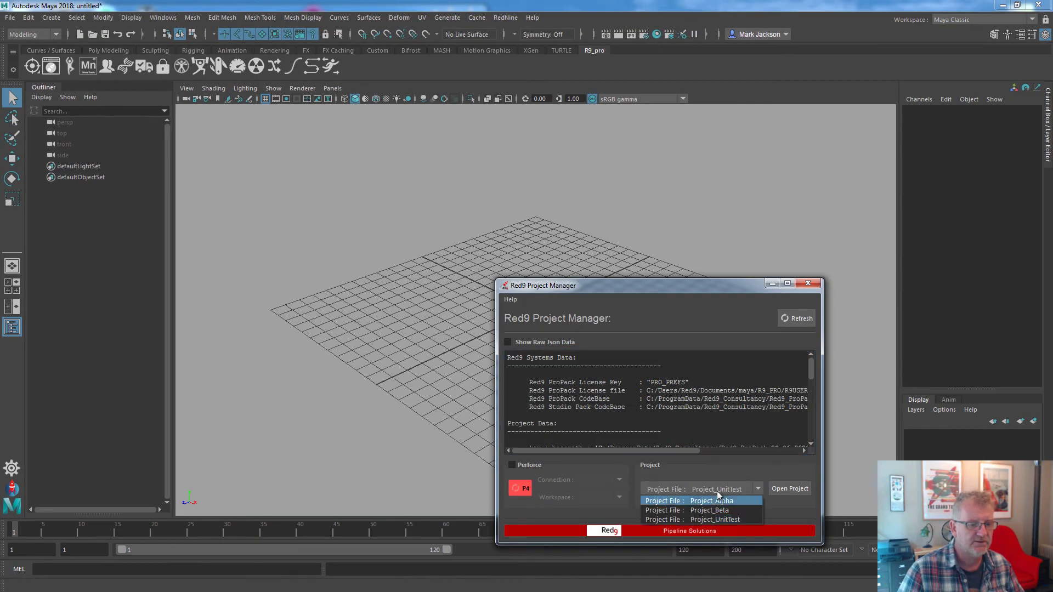
pyautogui.click(722, 508)
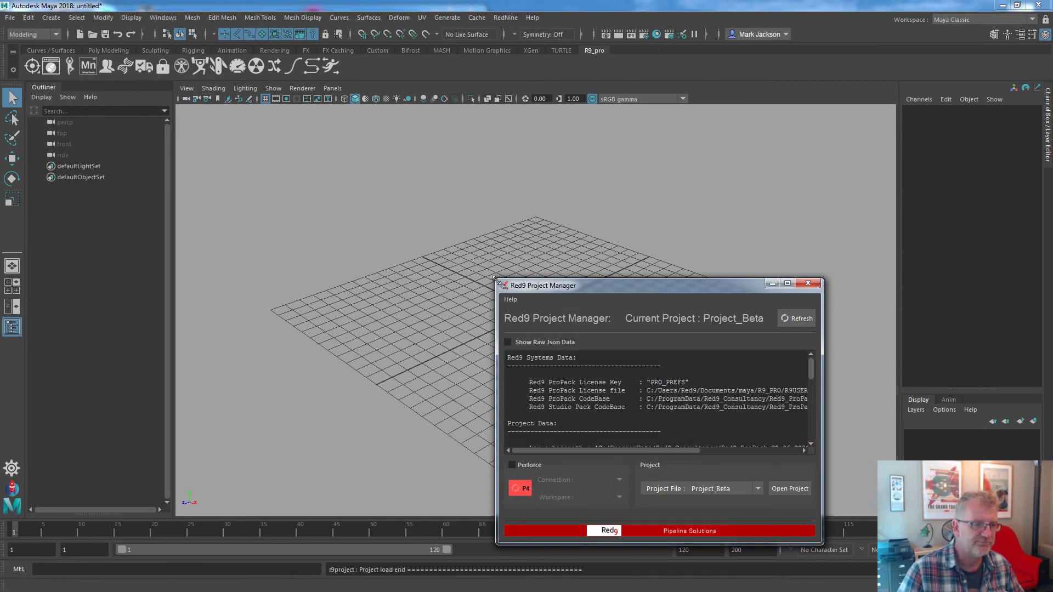
pyautogui.moveTo(501, 285); pyautogui.dragTo(284, 115)
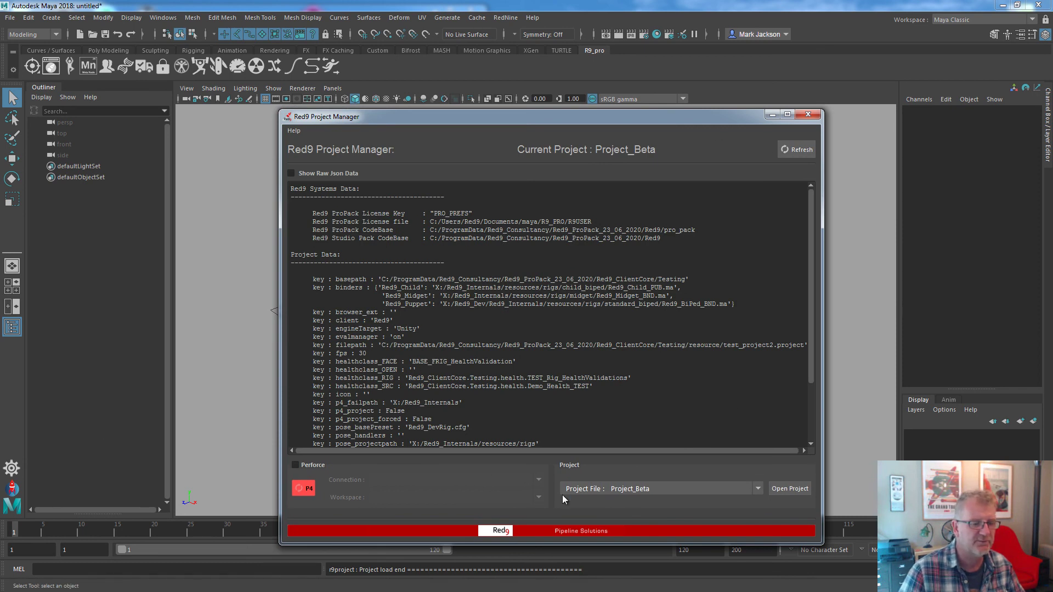
pyautogui.click(808, 114)
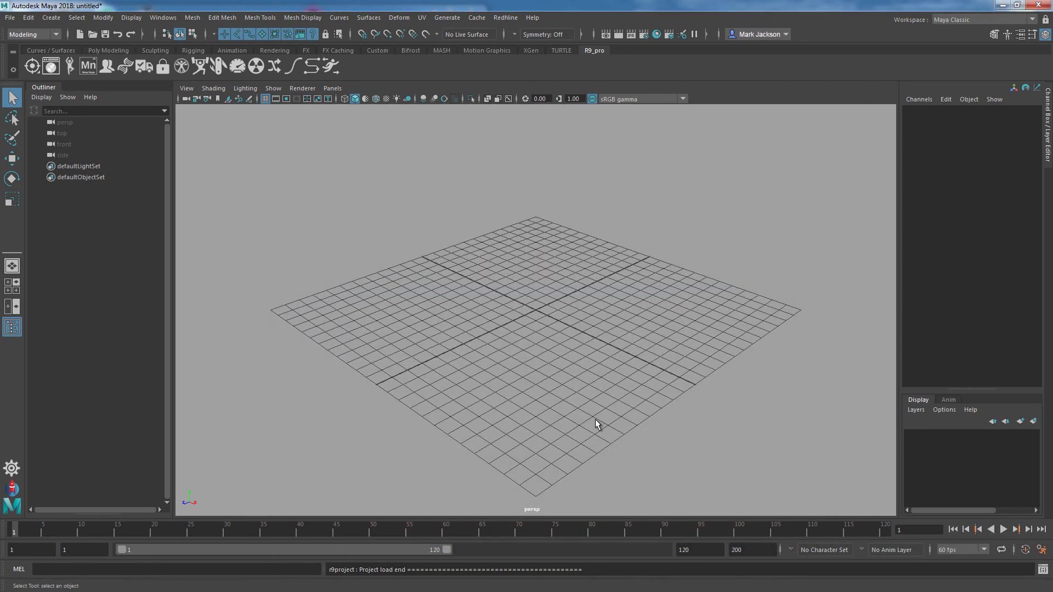
# Dock the Red9 Animation Toolkit and load the Red9_DevRig.cfg Hierarchy Control preset.
pyautogui.click(505, 17)
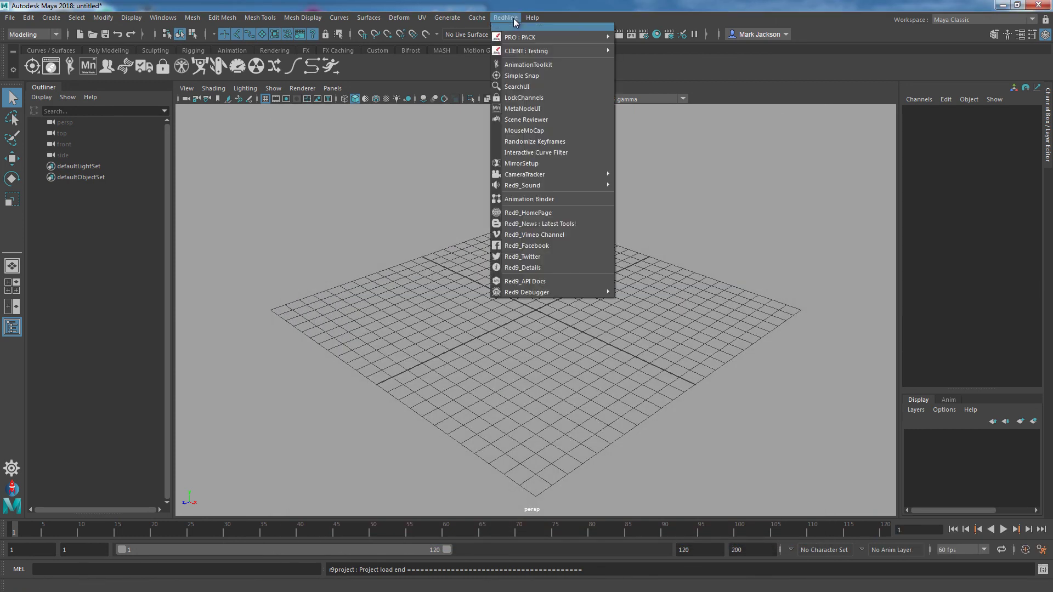
pyautogui.click(526, 66)
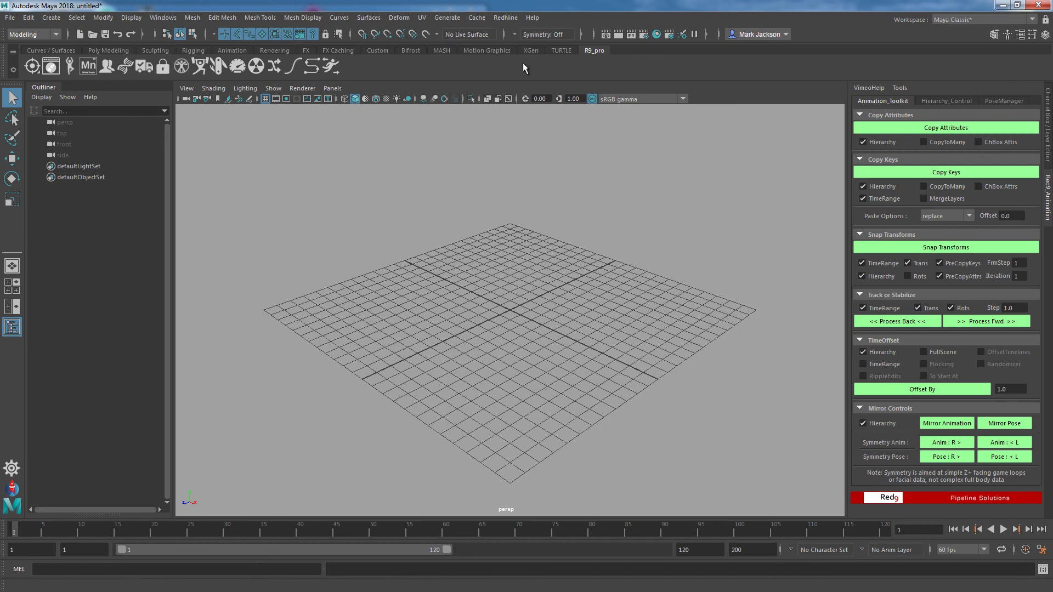
pyautogui.click(946, 101)
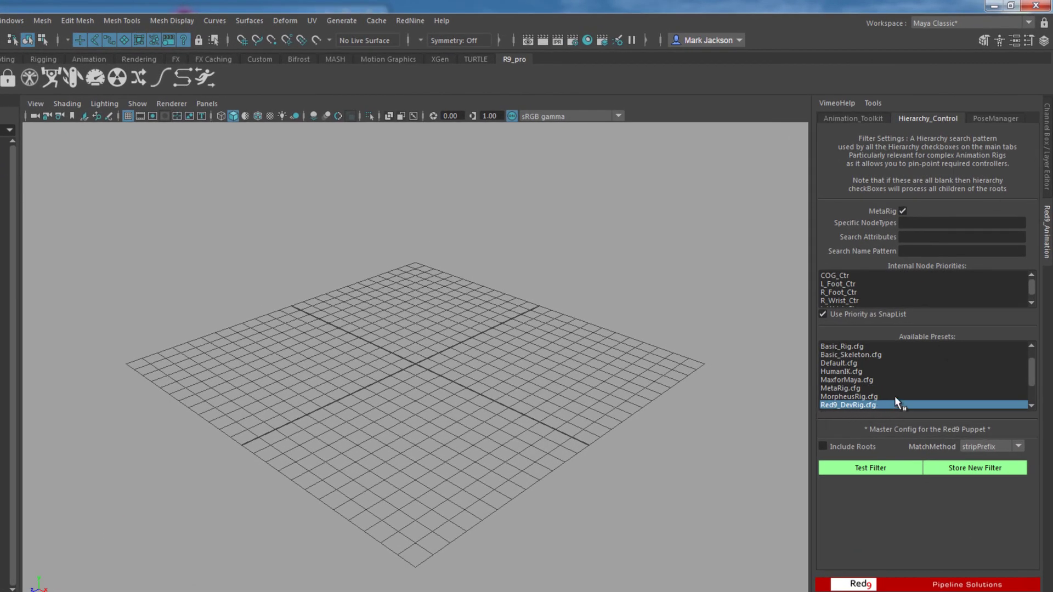
pyautogui.click(869, 405)
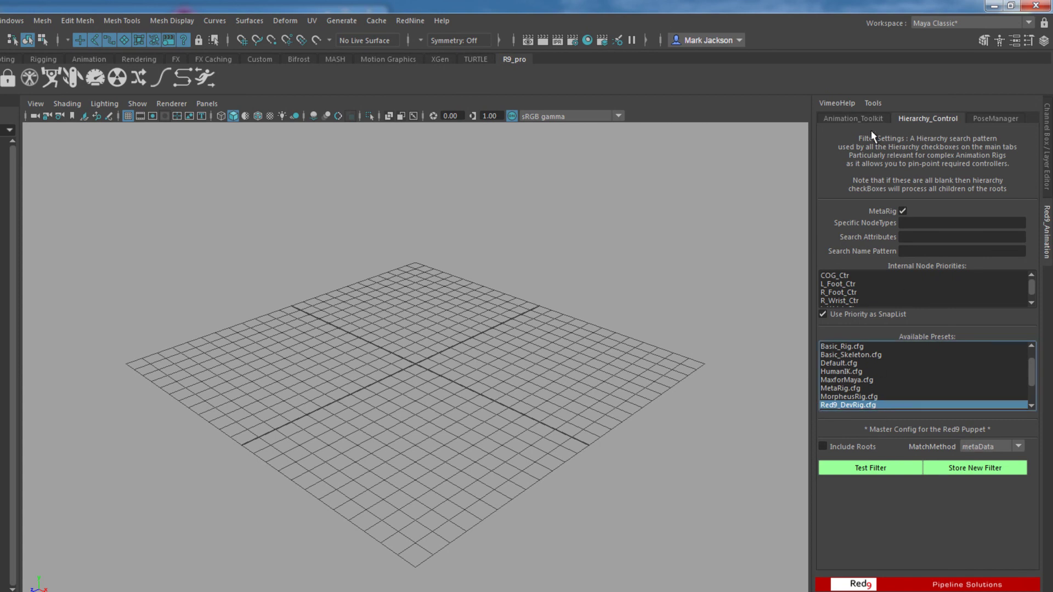
pyautogui.click(856, 118)
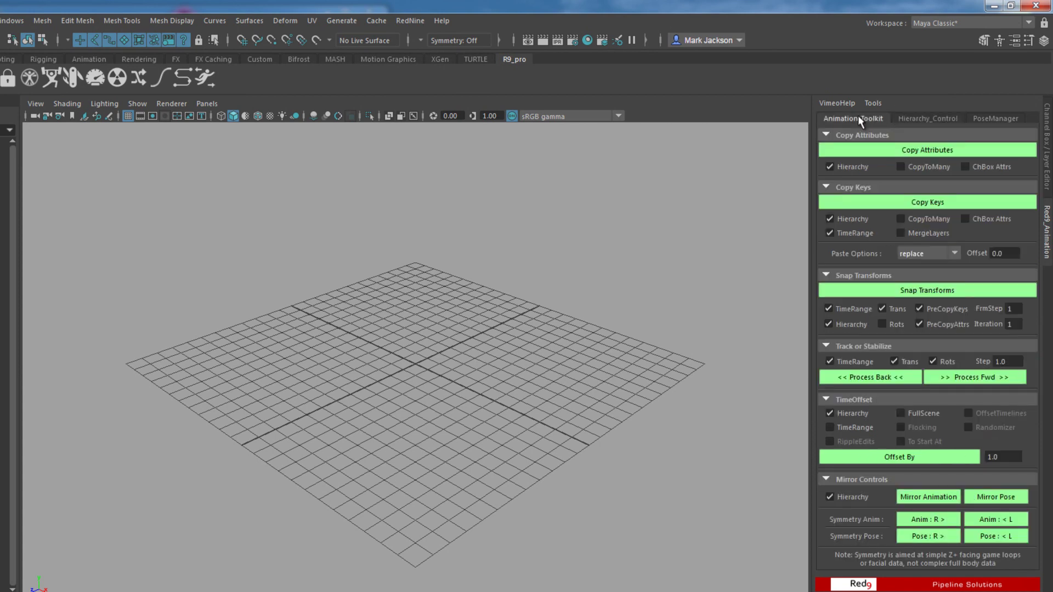
pyautogui.click(930, 120)
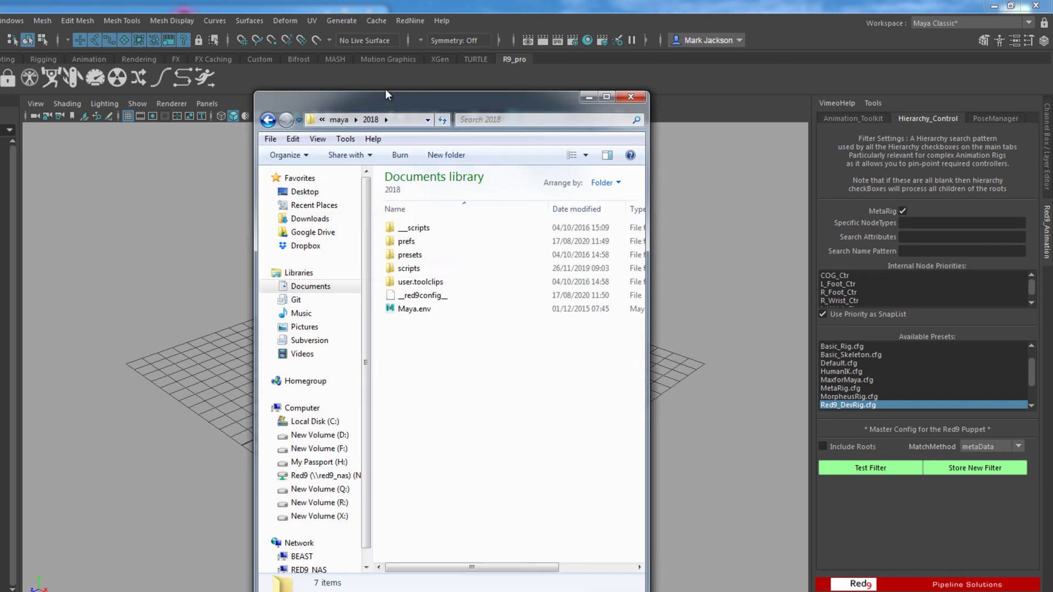
pyautogui.moveTo(384, 89); pyautogui.dragTo(291, 73)
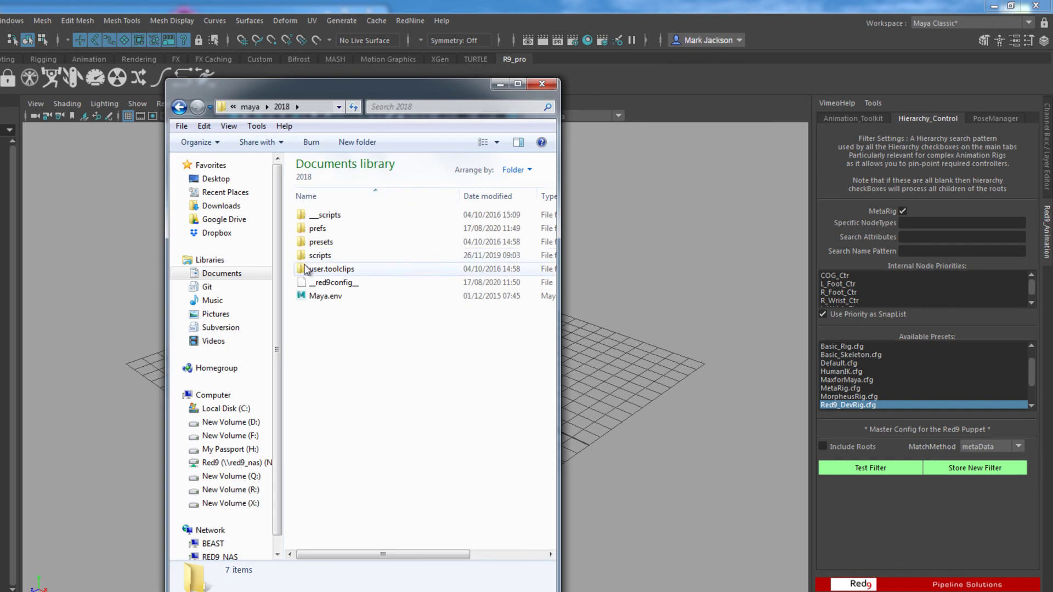
pyautogui.click(333, 283)
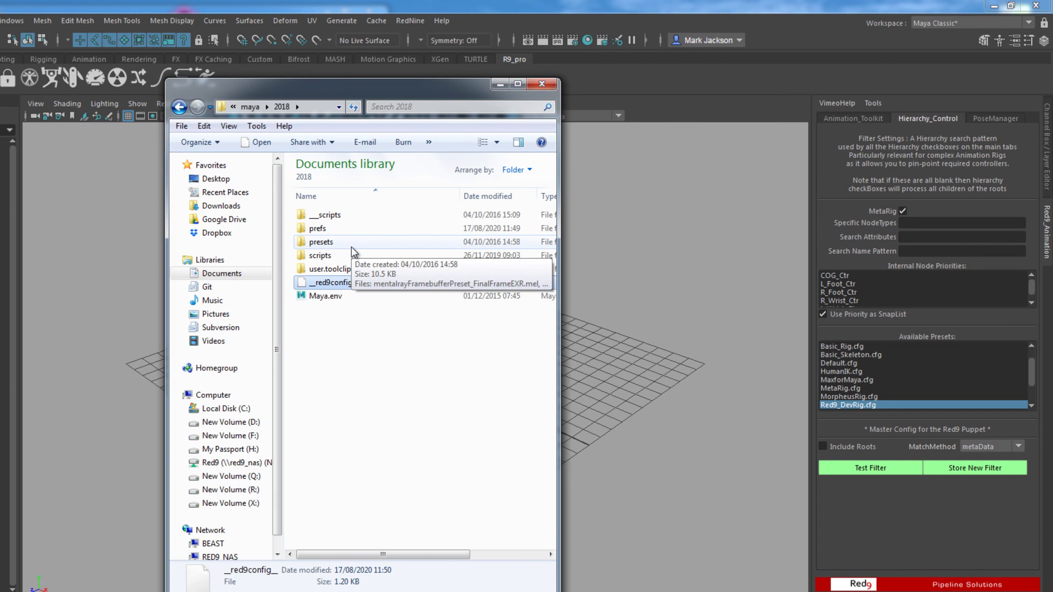
pyautogui.click(537, 86)
pyautogui.click(417, 21)
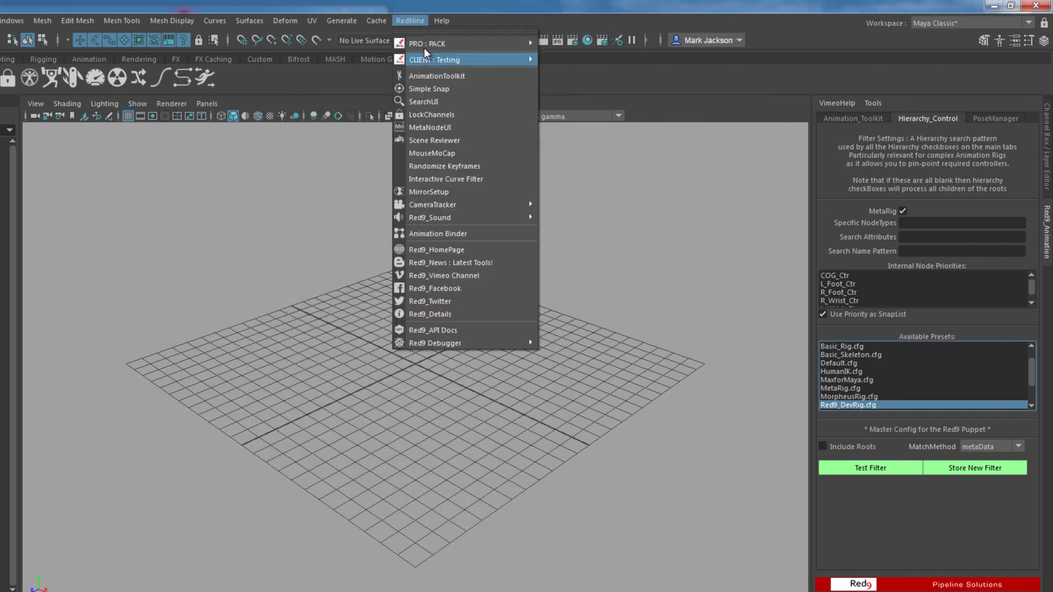
pyautogui.click(439, 74)
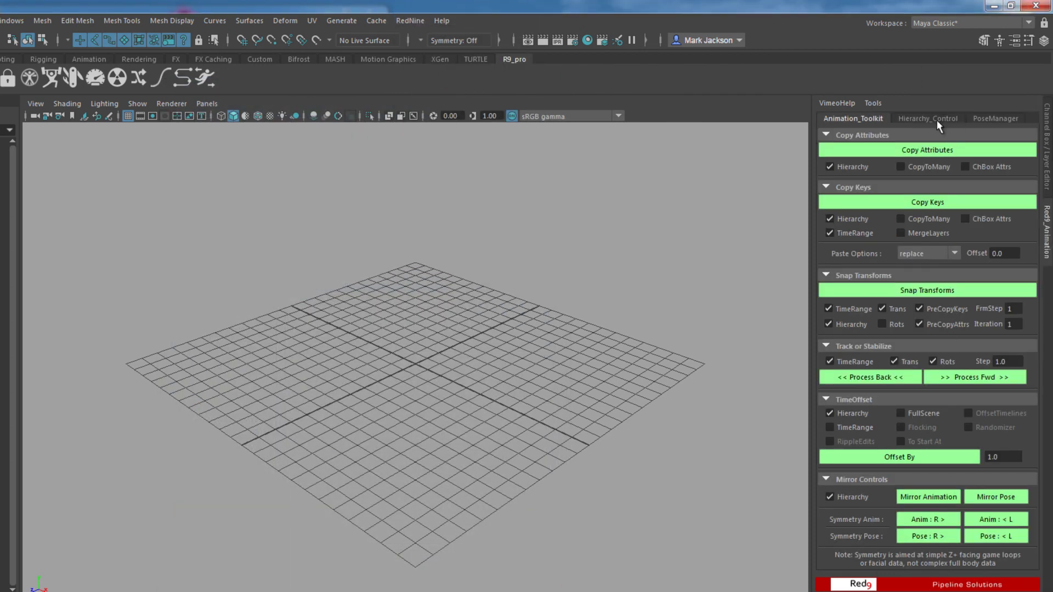
pyautogui.click(937, 123)
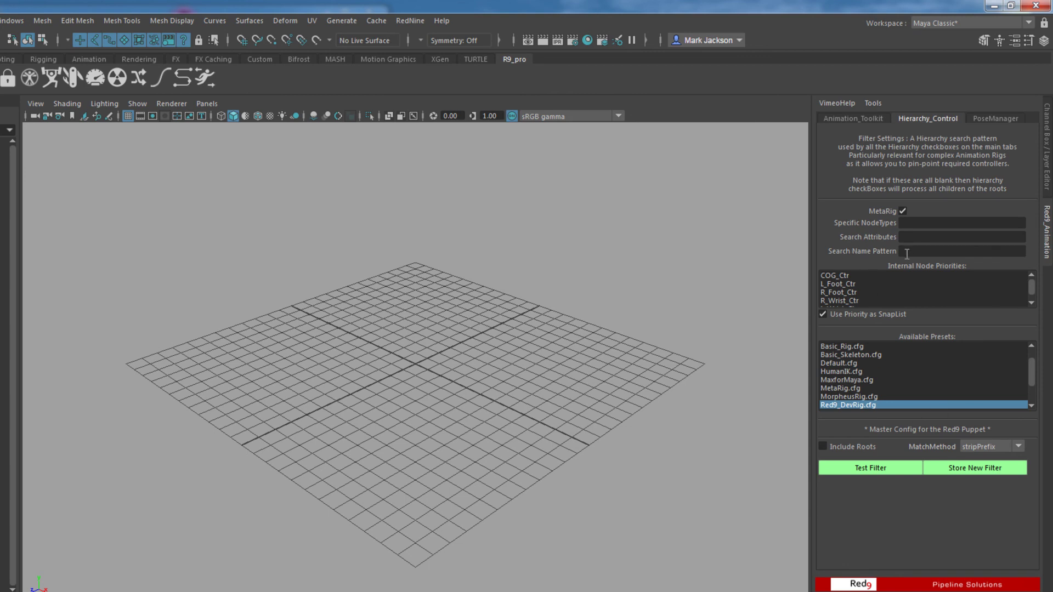
pyautogui.click(838, 405)
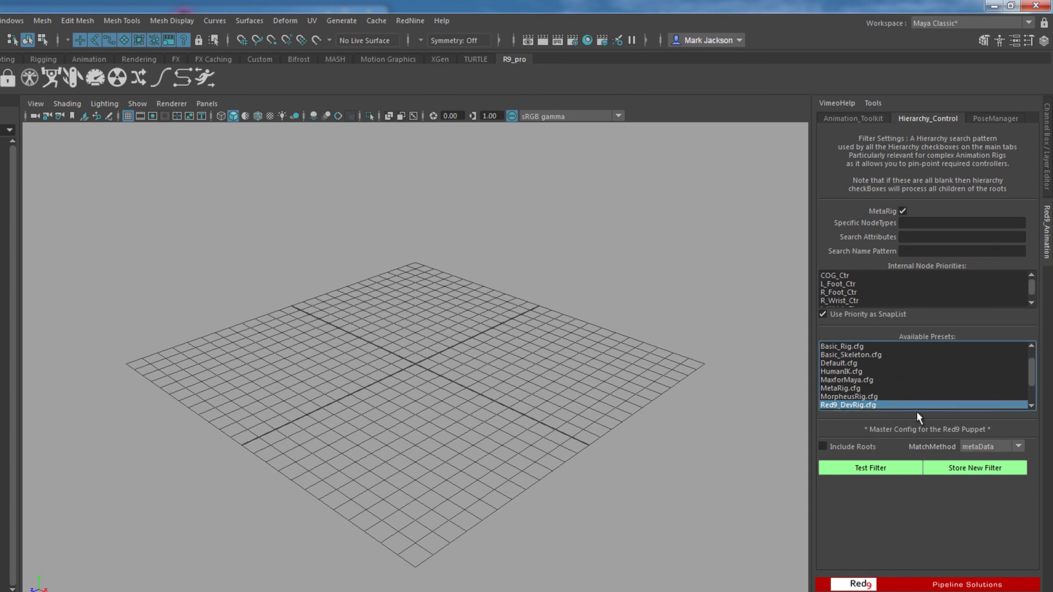
pyautogui.click(536, 343)
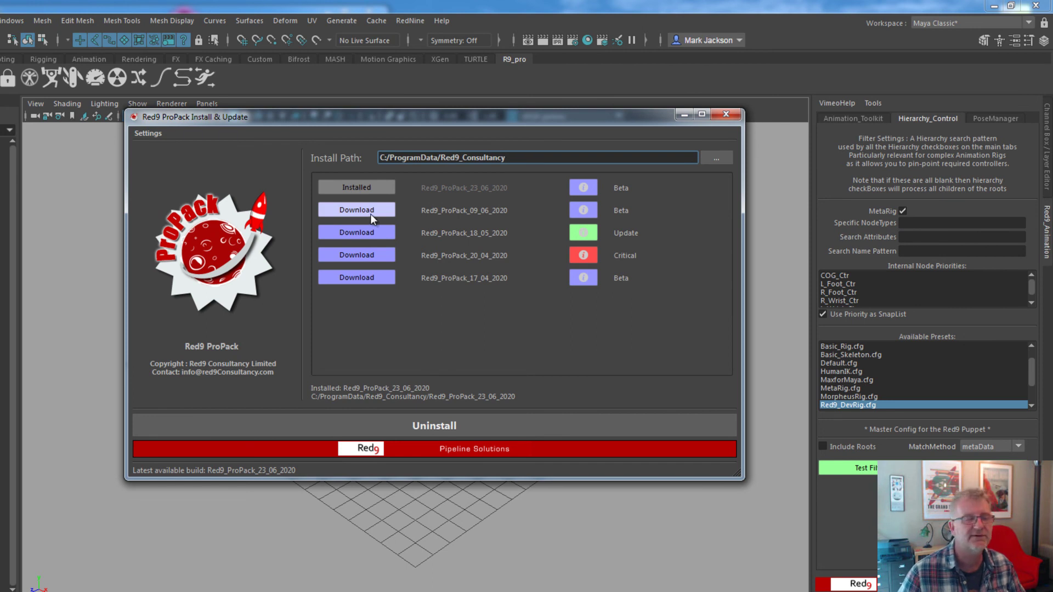
pyautogui.click(726, 116)
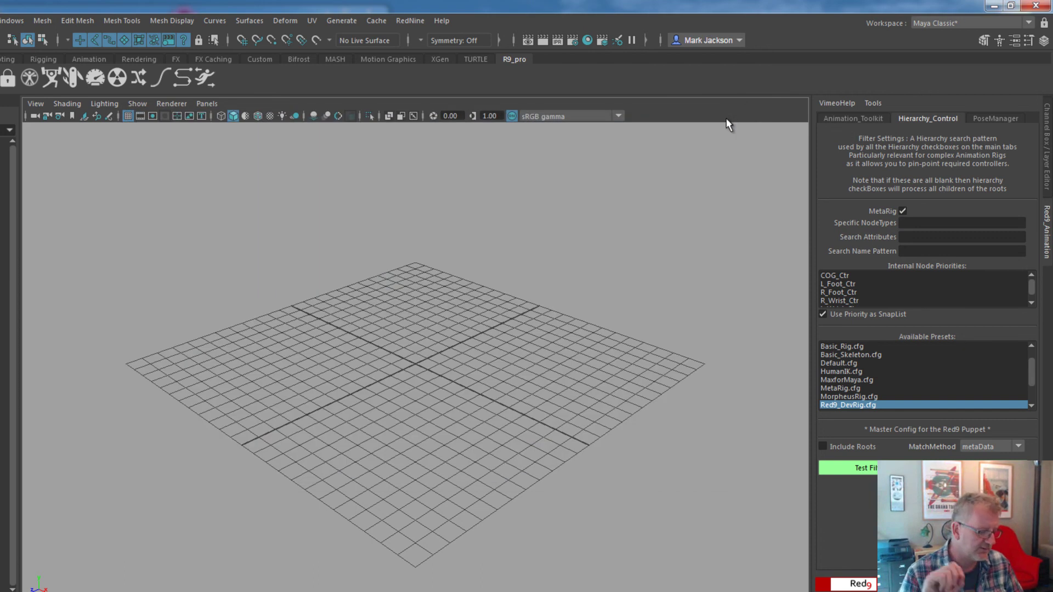